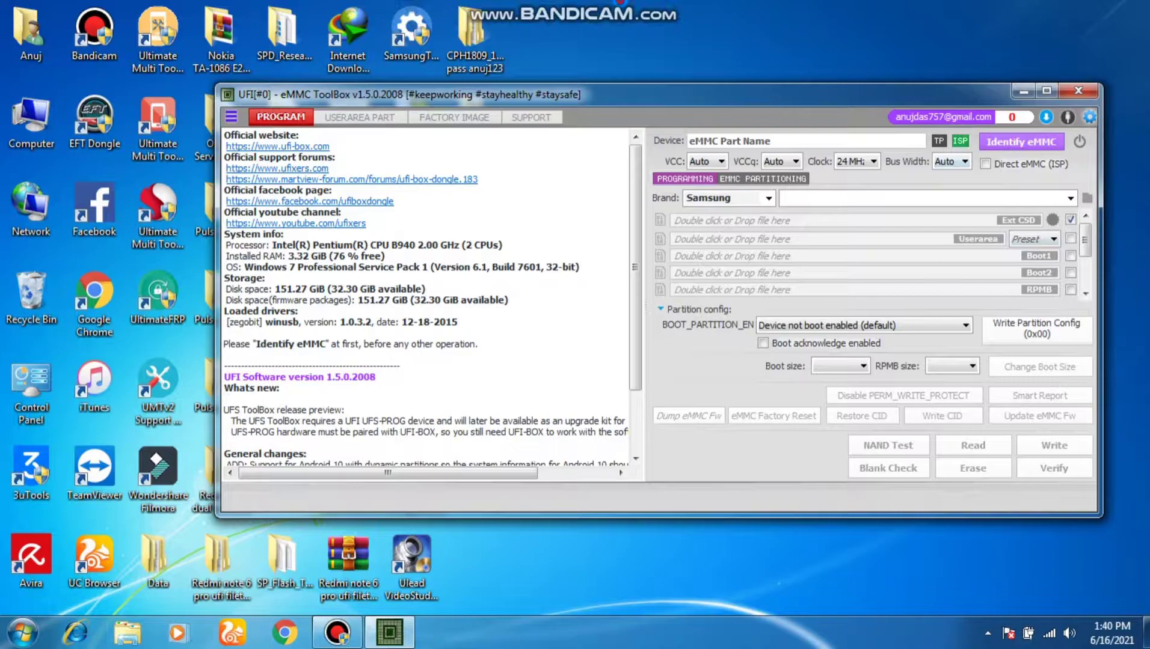
Step: Enable direct eMMC (ISP) mode and identify the connected eMMC chip
{"action": "left_click", "coordinate": [984, 164]}
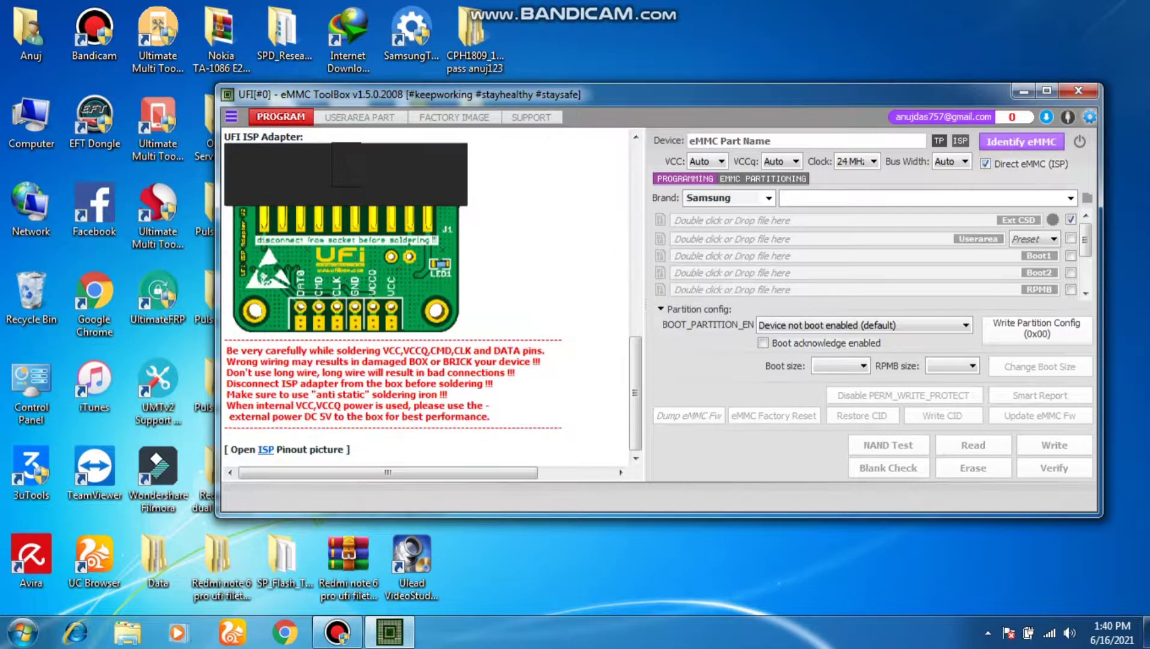
{"action": "left_click", "coordinate": [1020, 142]}
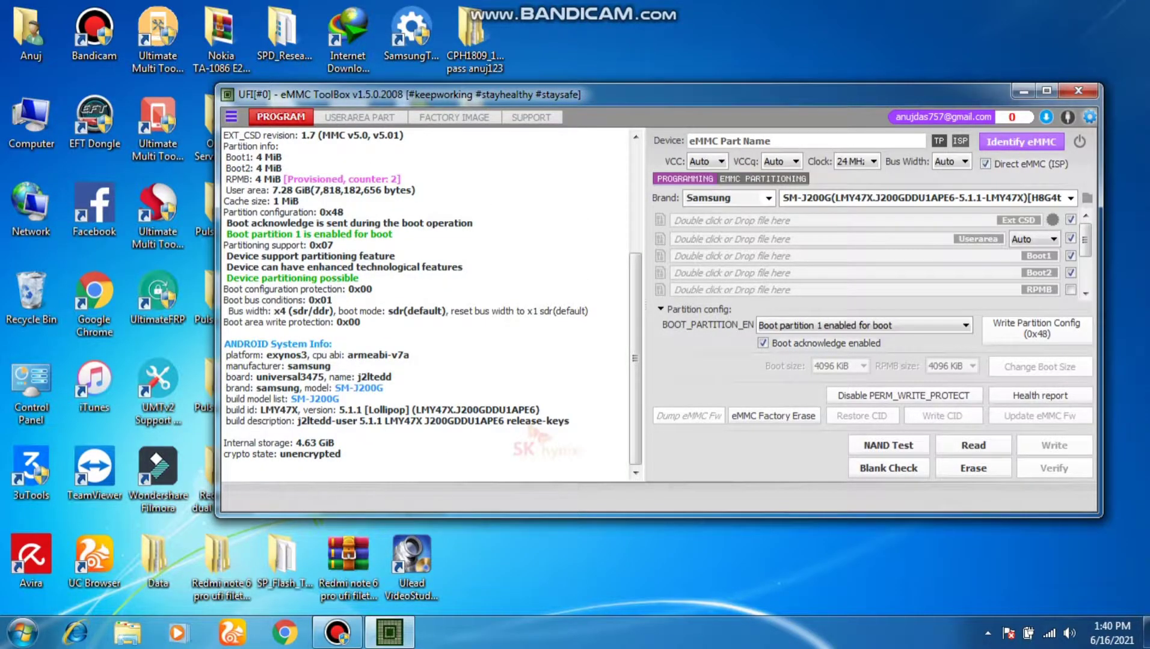
Step: Back up the Ext CSD, Boot1, Boot2 and user area from the eMMC, with the user area size set to 128 MiB
{"action": "left_click", "coordinate": [986, 443]}
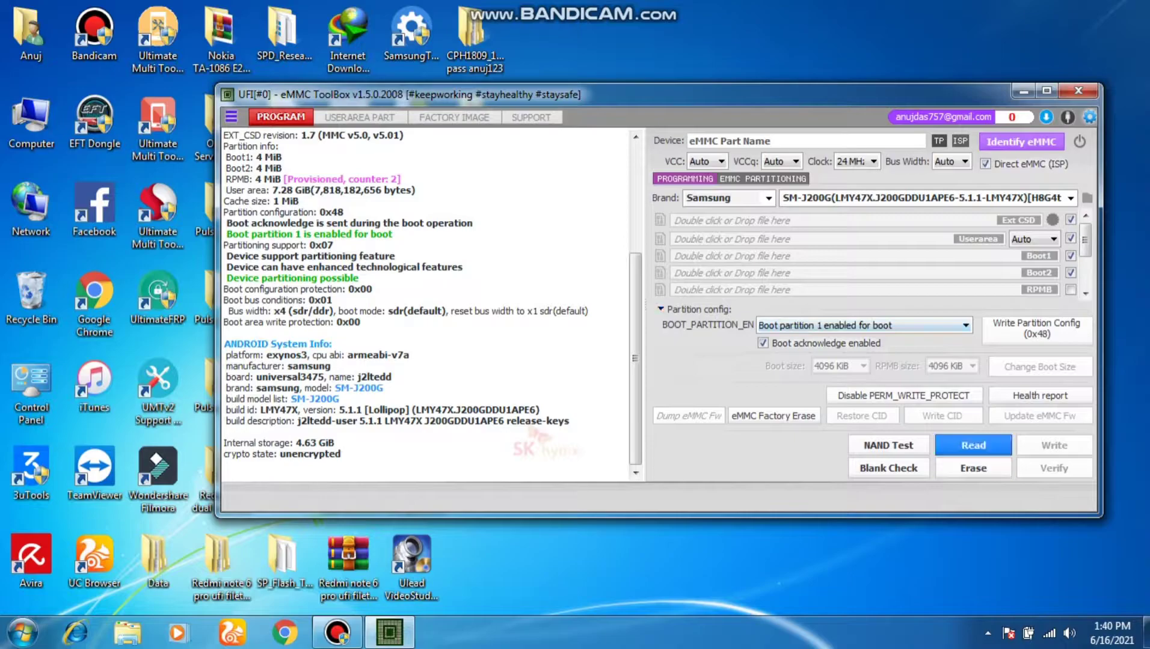
{"action": "left_click", "coordinate": [1036, 238]}
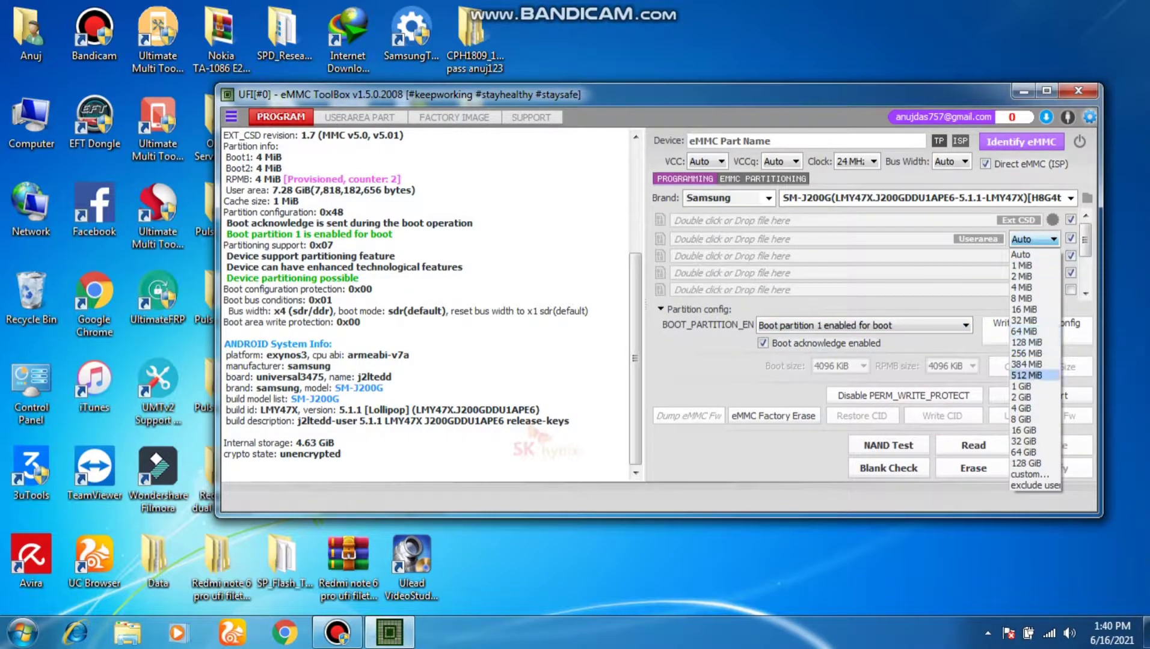
{"action": "left_click", "coordinate": [1025, 342]}
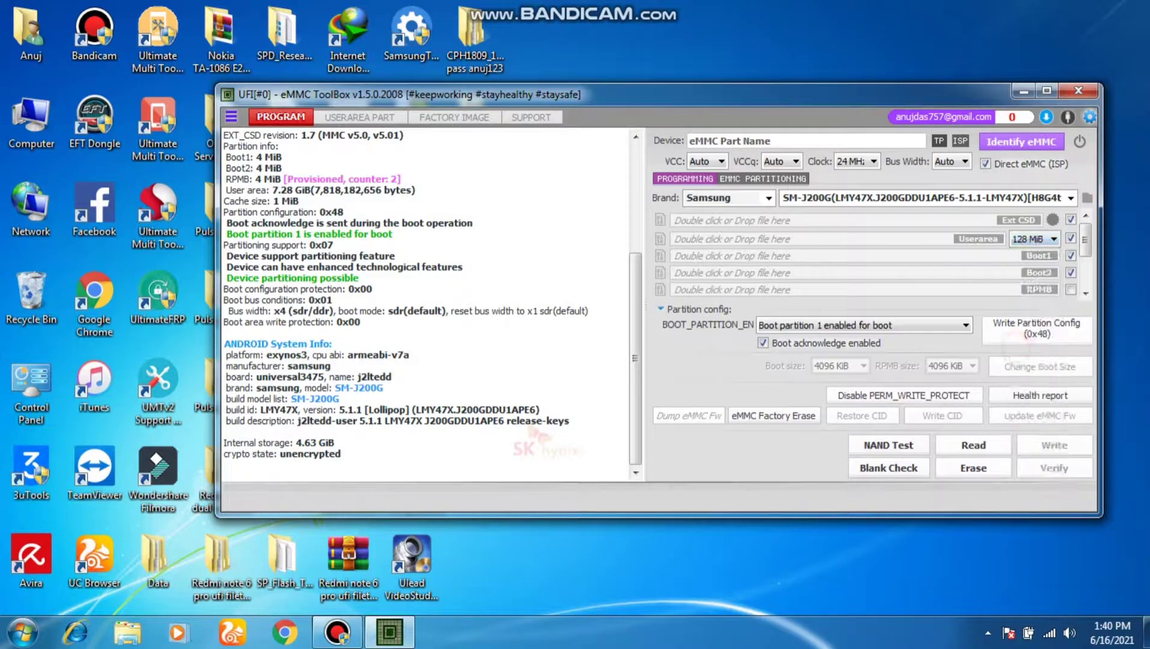
{"action": "left_click", "coordinate": [973, 445]}
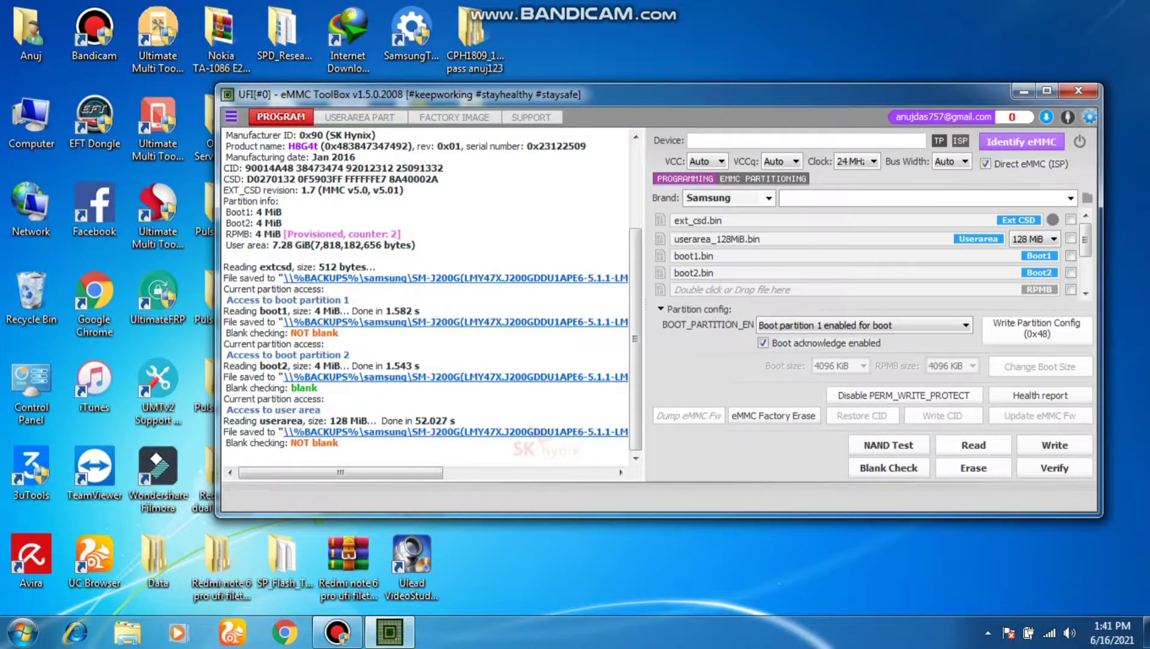
Step: Select the EFS, CPEFS, m9kefs1, m9kefs2 and m9kefs3 security partitions in the user area partition list
{"action": "left_click", "coordinate": [358, 118]}
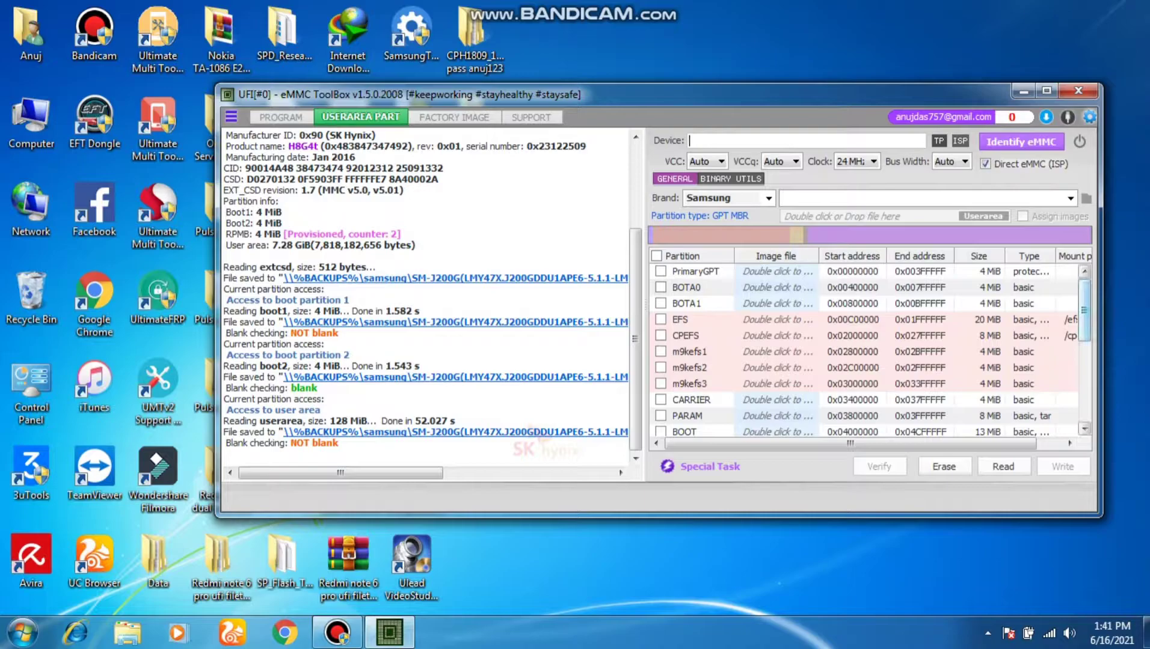
{"action": "scroll", "coordinate": [871, 349], "scroll_direction": "down", "scroll_amount": 1}
{"action": "scroll", "coordinate": [871, 350], "scroll_direction": "up", "scroll_amount": 1}
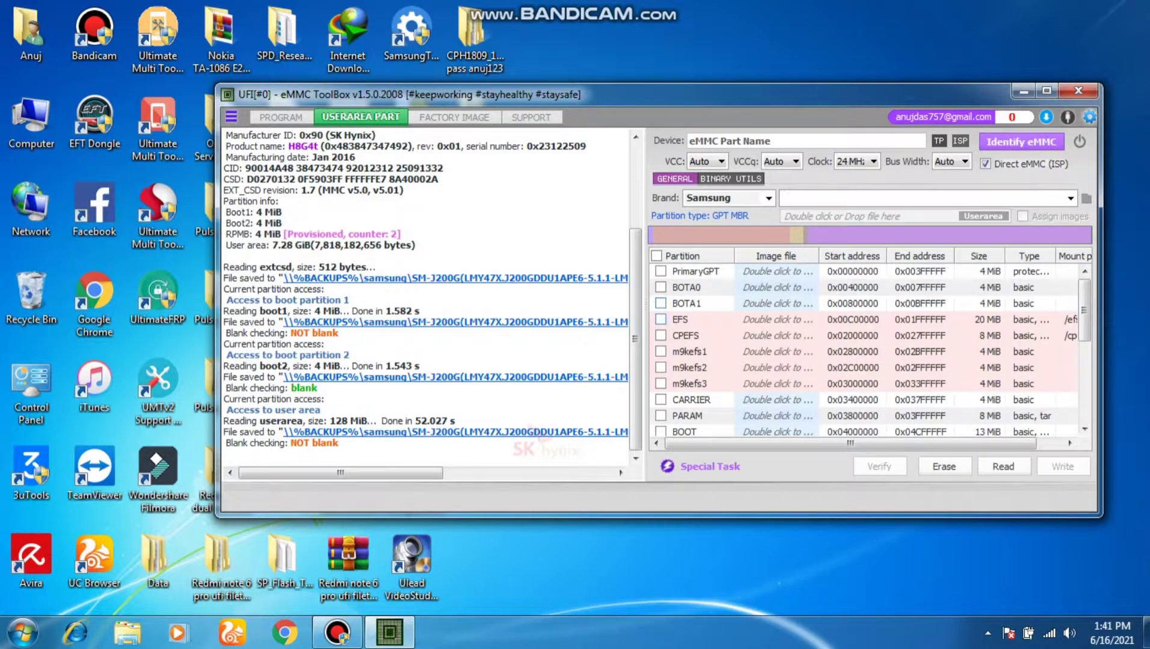
{"action": "left_click", "coordinate": [682, 319]}
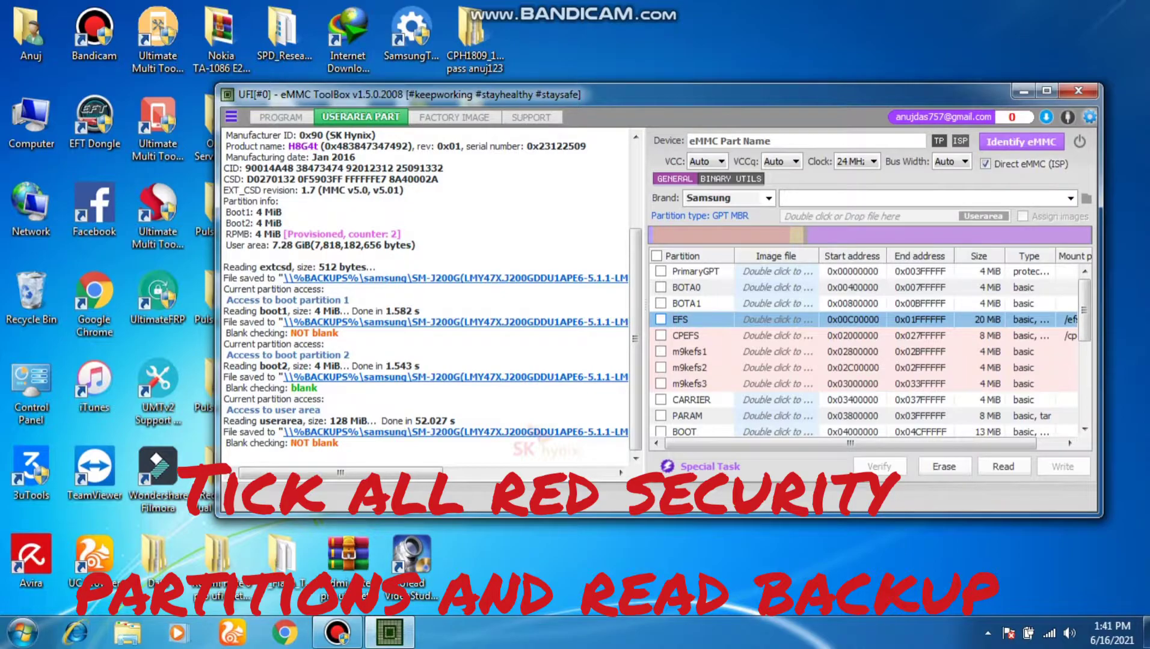
{"action": "key", "text": "space"}
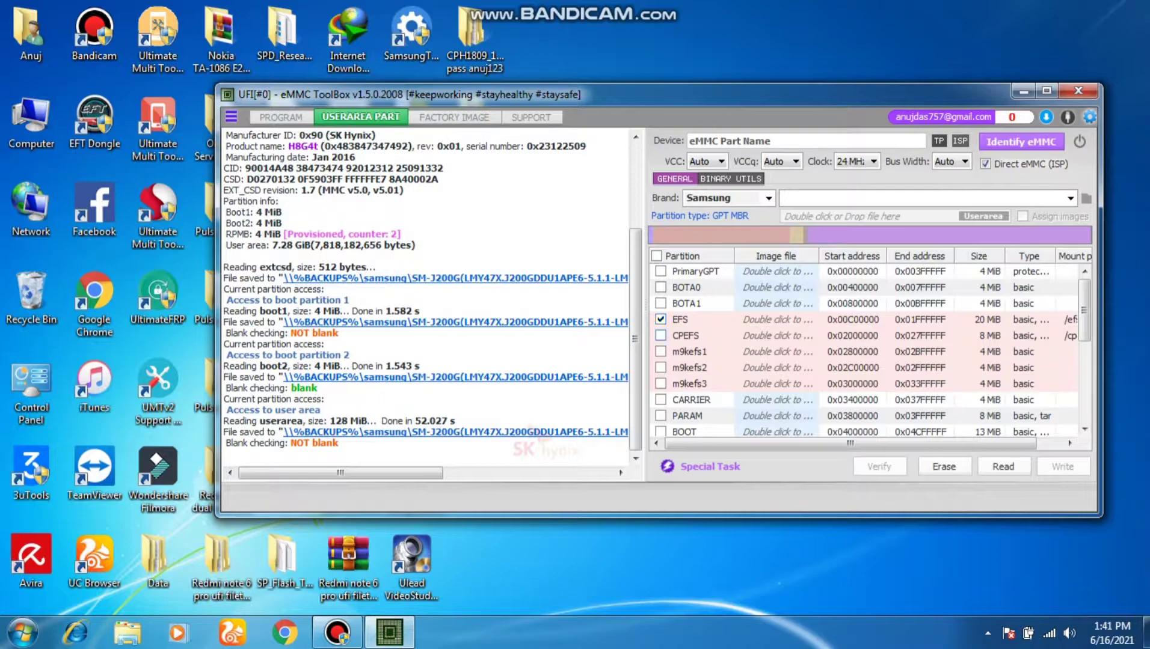
{"action": "key", "text": "space"}
{"action": "key", "text": "Down"}
{"action": "key", "text": "space"}
{"action": "key", "text": "Down"}
{"action": "key", "text": "space"}
{"action": "key", "text": "Down"}
{"action": "key", "text": "space"}
Step: Add CDMA-RADIO, RADIO, PERSISTENT and PERSDATA to the selected partitions and read all of them from the eMMC as a backup
{"action": "scroll", "coordinate": [1084, 309], "scroll_direction": "down", "scroll_amount": 3}
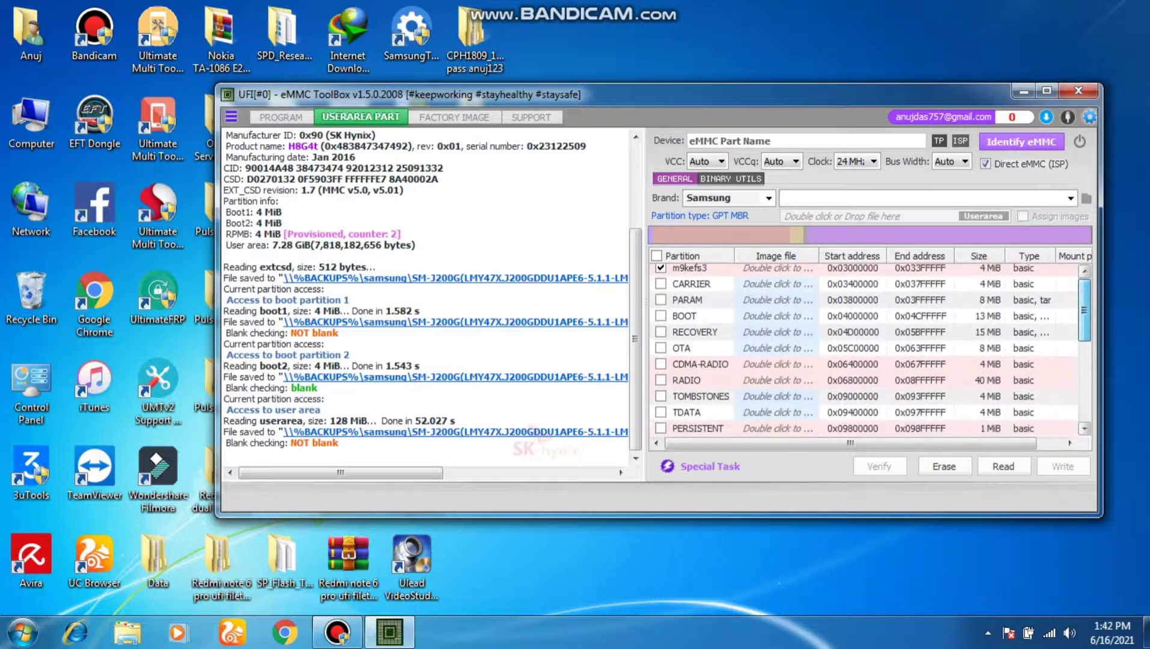
{"action": "left_click", "coordinate": [660, 369]}
{"action": "left_click", "coordinate": [660, 386]}
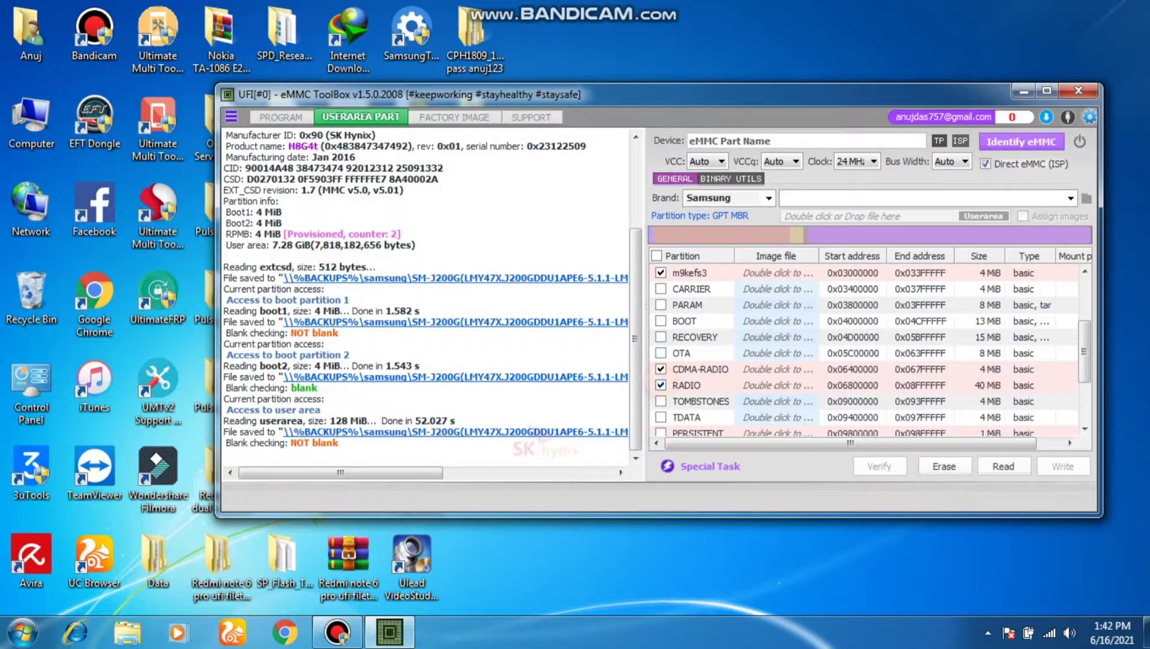
{"action": "scroll", "coordinate": [866, 352], "scroll_direction": "down", "scroll_amount": 3}
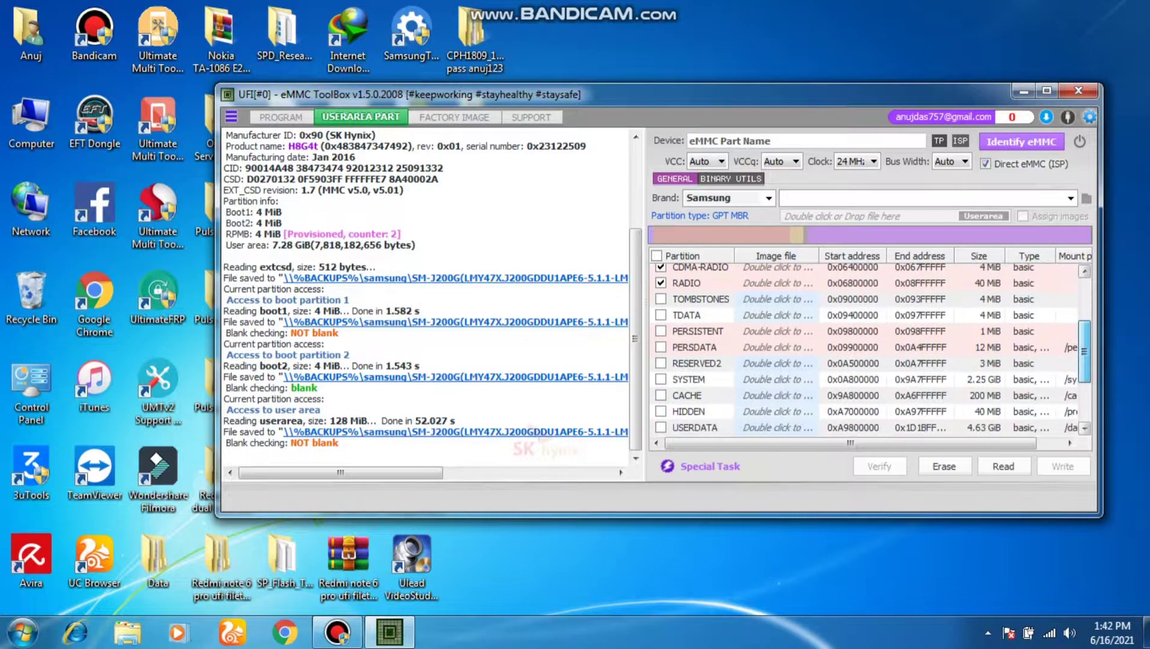
{"action": "left_click", "coordinate": [660, 332]}
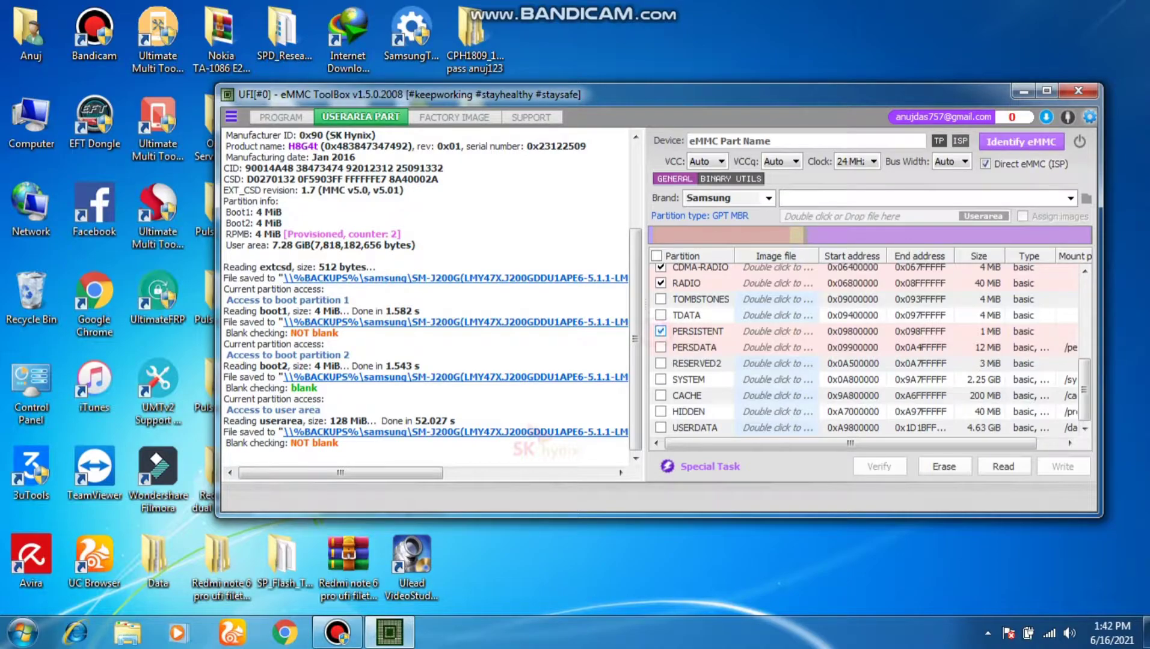
{"action": "left_click", "coordinate": [660, 348]}
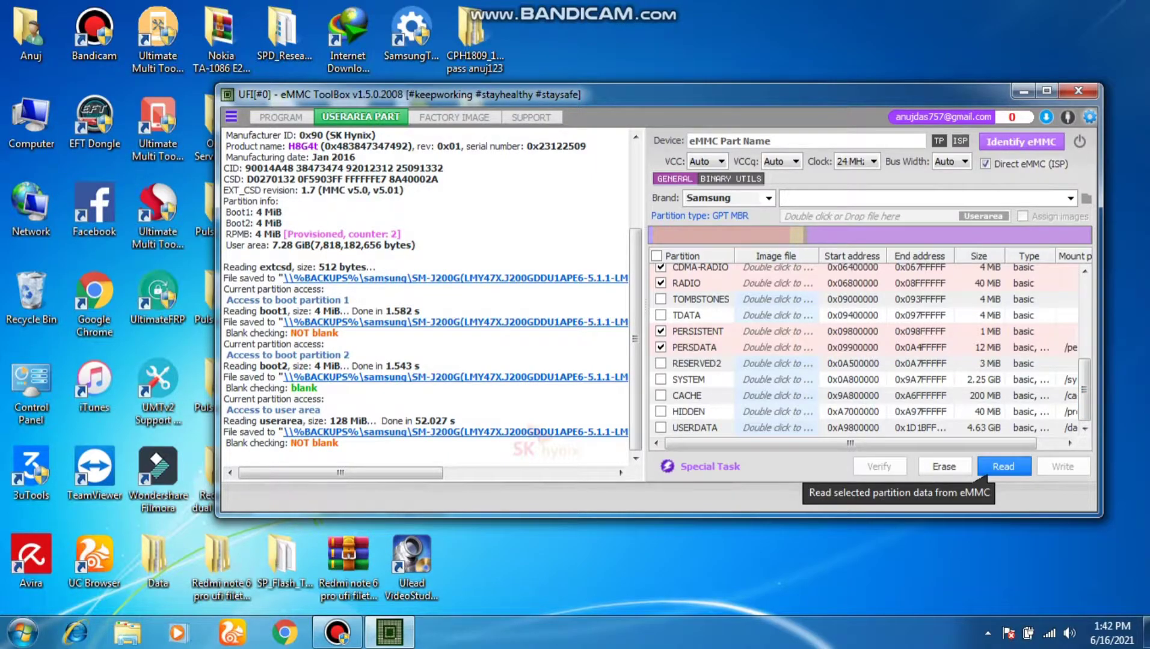
{"action": "left_click", "coordinate": [983, 474]}
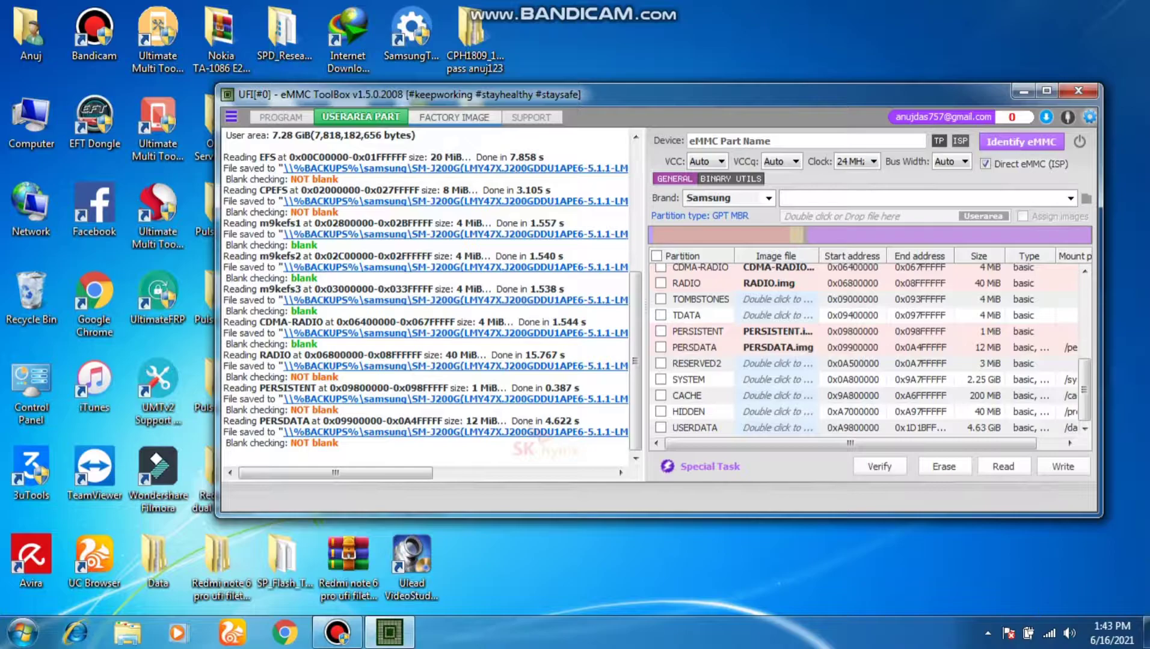
Step: Enable the enhanced attribute (ENH) for GP1 through GP4 in the eMMC partitioning settings
{"action": "left_click", "coordinate": [280, 117]}
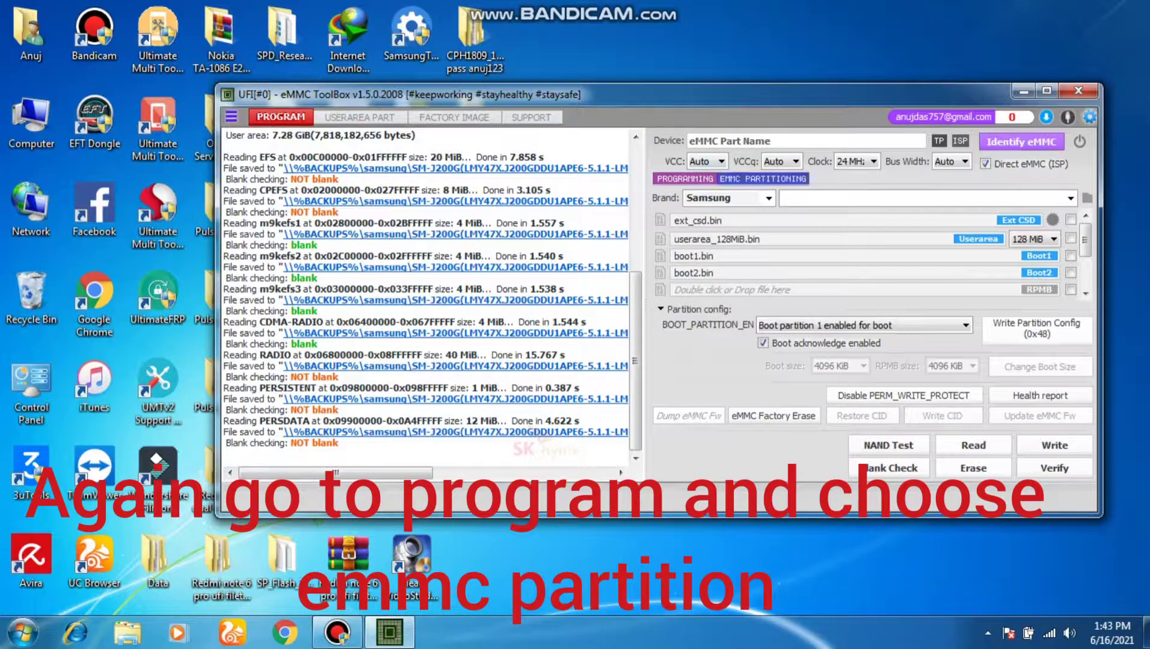
{"action": "left_click", "coordinate": [763, 178]}
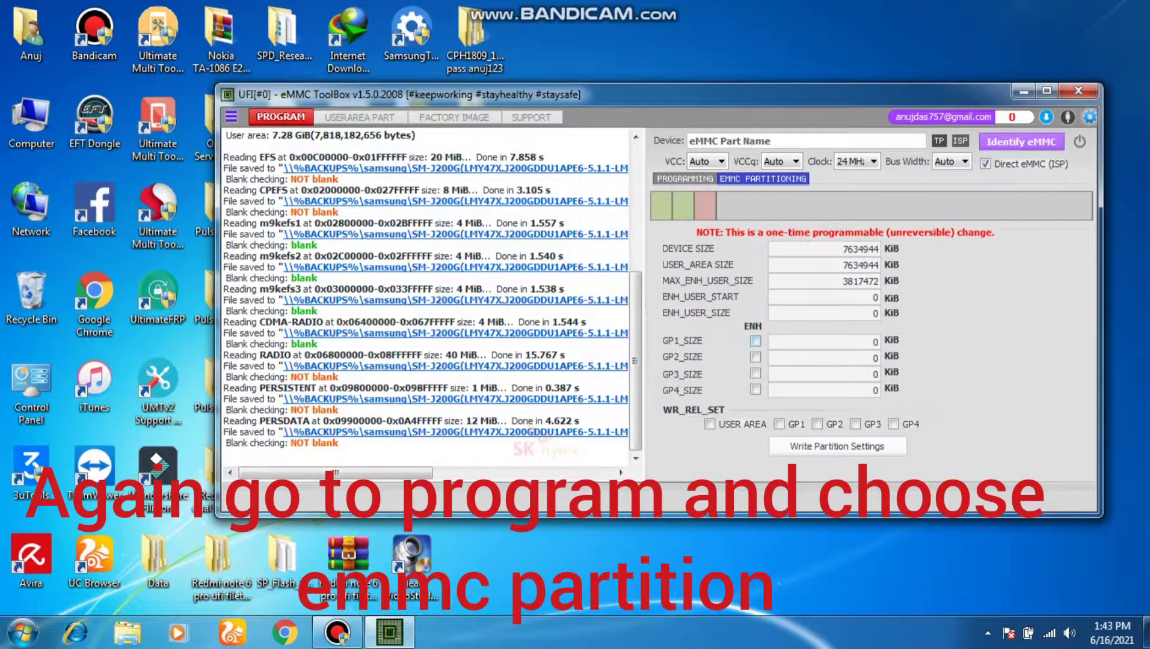
{"action": "left_click", "coordinate": [755, 341]}
{"action": "left_click", "coordinate": [755, 357]}
{"action": "left_click", "coordinate": [755, 374]}
{"action": "left_click", "coordinate": [756, 390]}
Step: Enable write reliability (WR_REL_SET) for the user area and GP1 through GP4, then write the partition settings to the eMMC and accept the warning
{"action": "left_click", "coordinate": [710, 424]}
{"action": "left_click", "coordinate": [778, 425]}
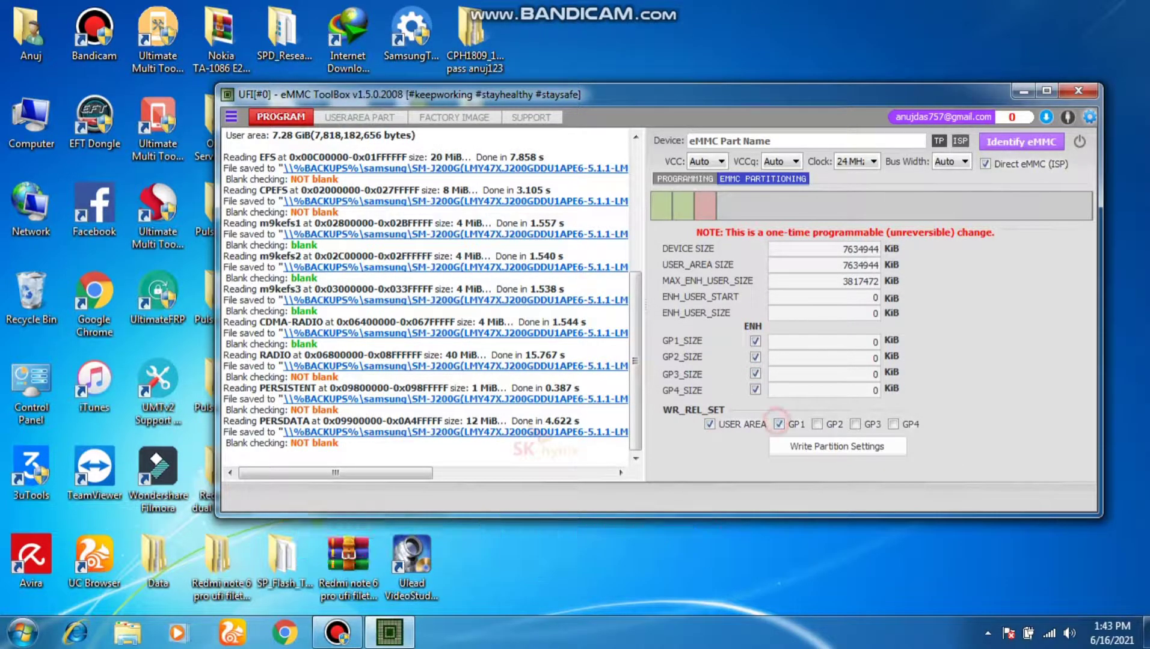
{"action": "left_click", "coordinate": [816, 425]}
{"action": "left_click", "coordinate": [855, 424]}
{"action": "left_click", "coordinate": [893, 425]}
{"action": "left_click", "coordinate": [837, 446]}
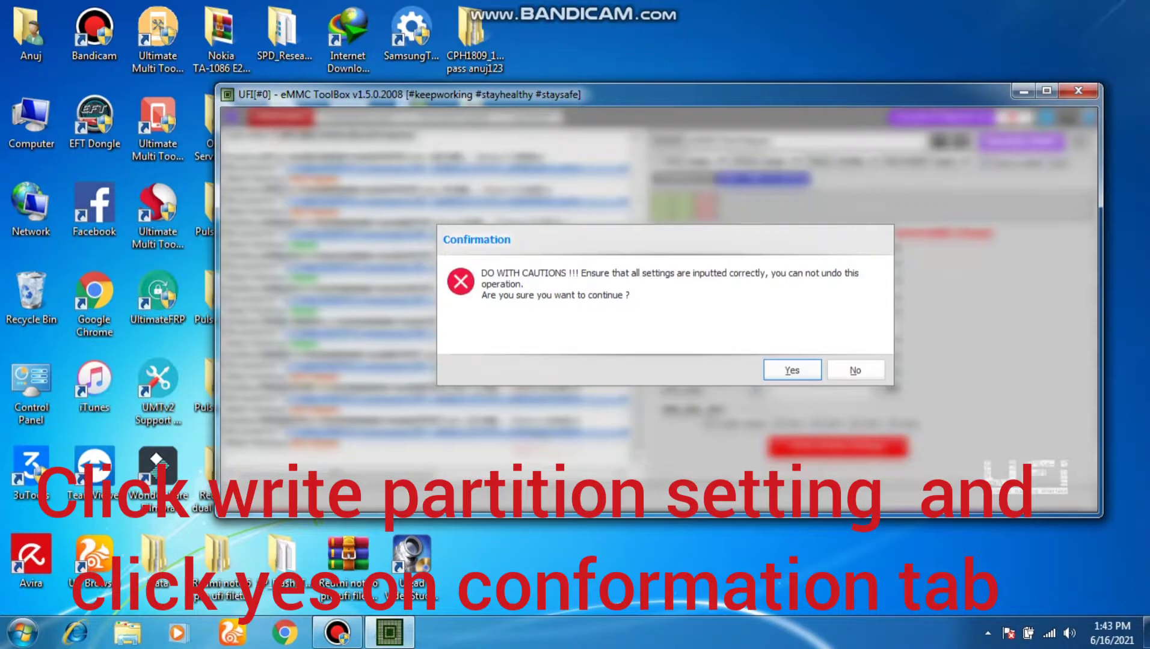
{"action": "key", "text": "Return"}
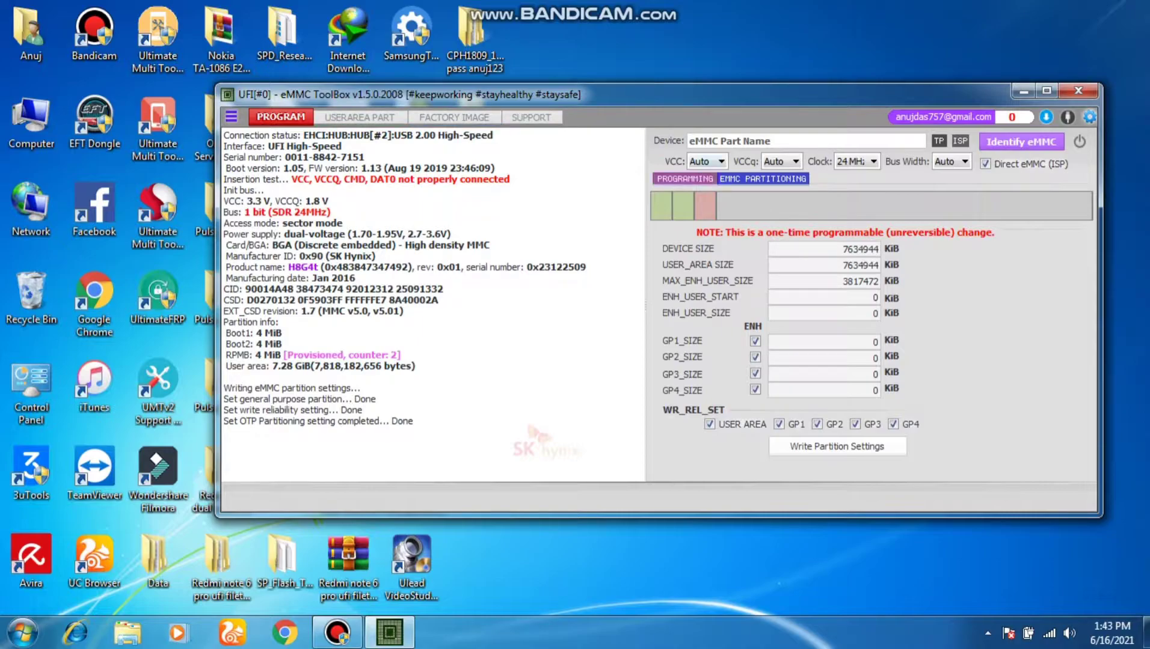
Step: Run the eMMC factory erase from the programming options, accepting the data-loss warning and ignoring the pin connection check
{"action": "left_click", "coordinate": [684, 178]}
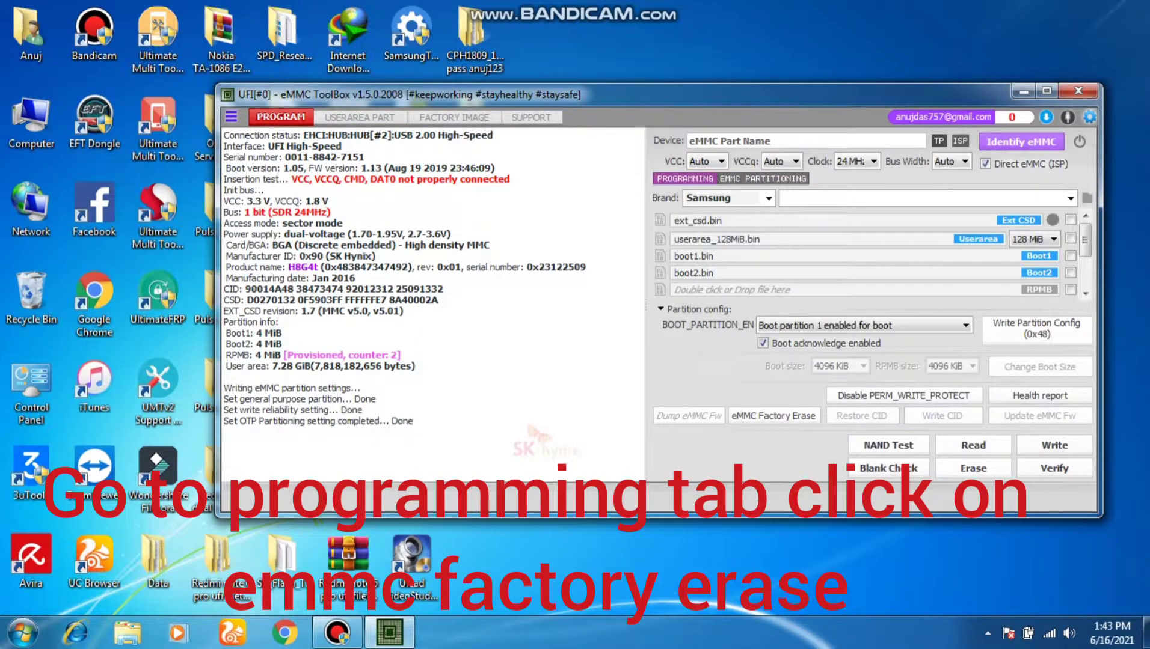
{"action": "left_click", "coordinate": [773, 415]}
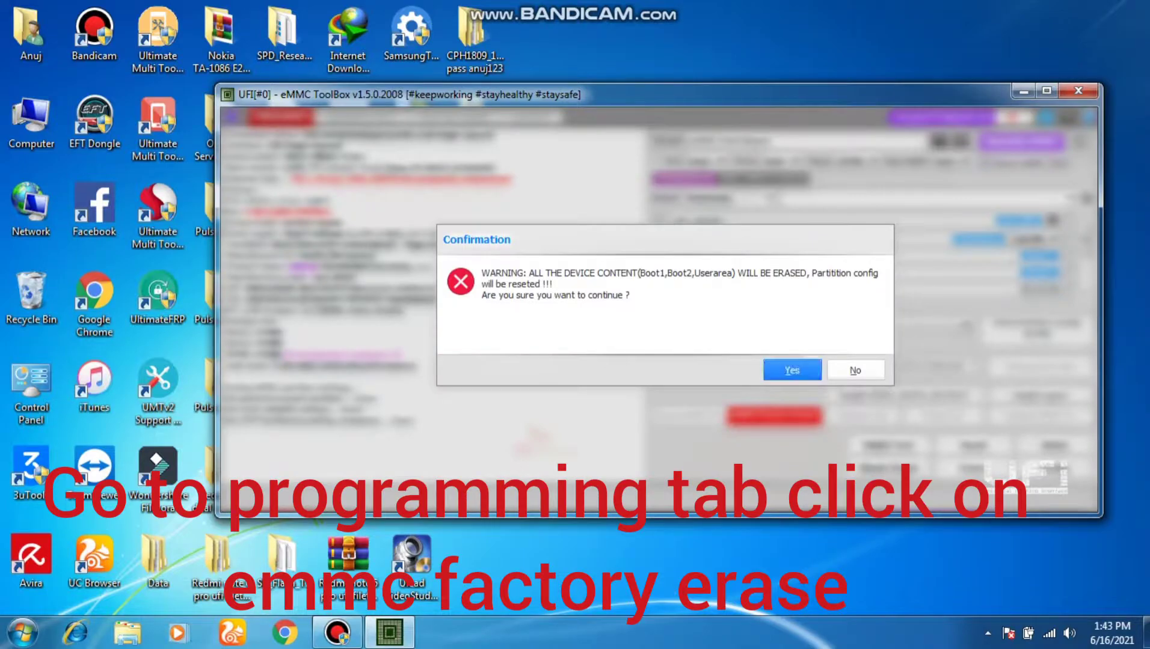
{"action": "left_click", "coordinate": [791, 370]}
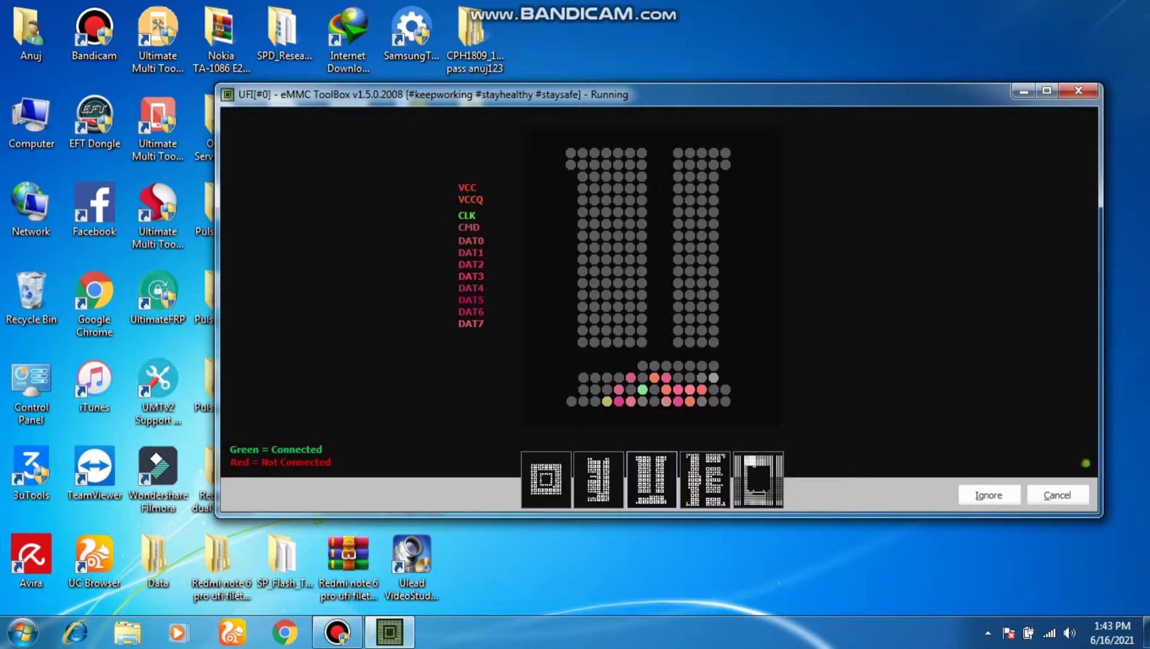
{"action": "left_click", "coordinate": [988, 495]}
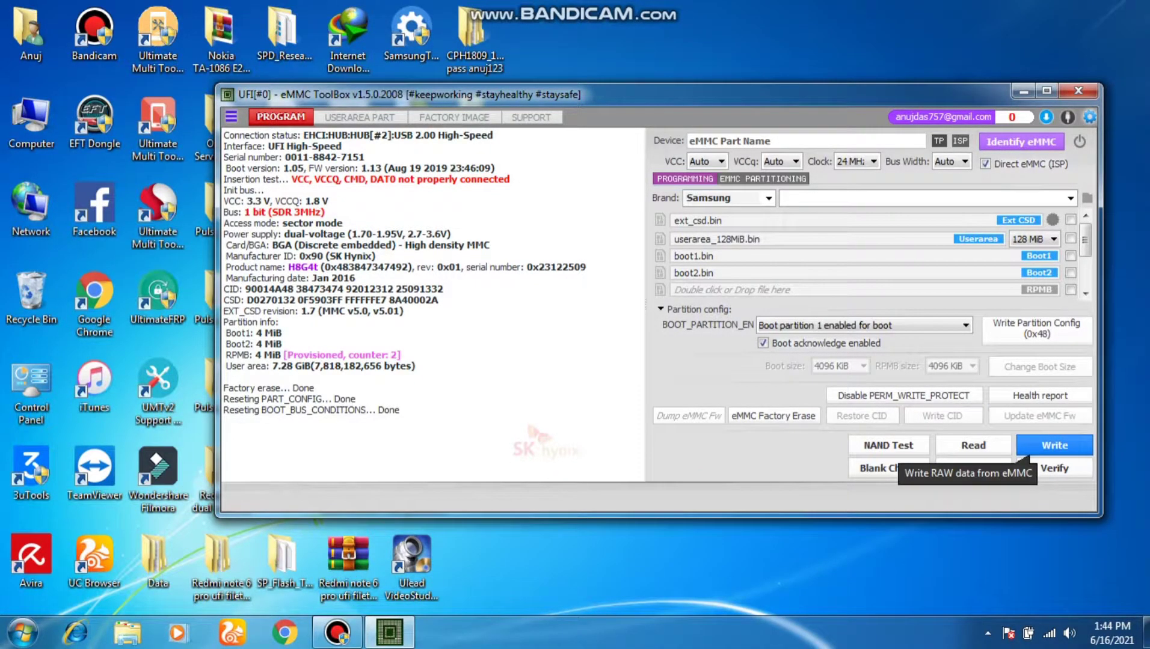
Step: Load the saved SM-J200G backup and write its Ext CSD, 128 MiB user area, Boot1 and Boot2 files to the eMMC, ignoring the connection check
{"action": "left_click", "coordinate": [880, 198]}
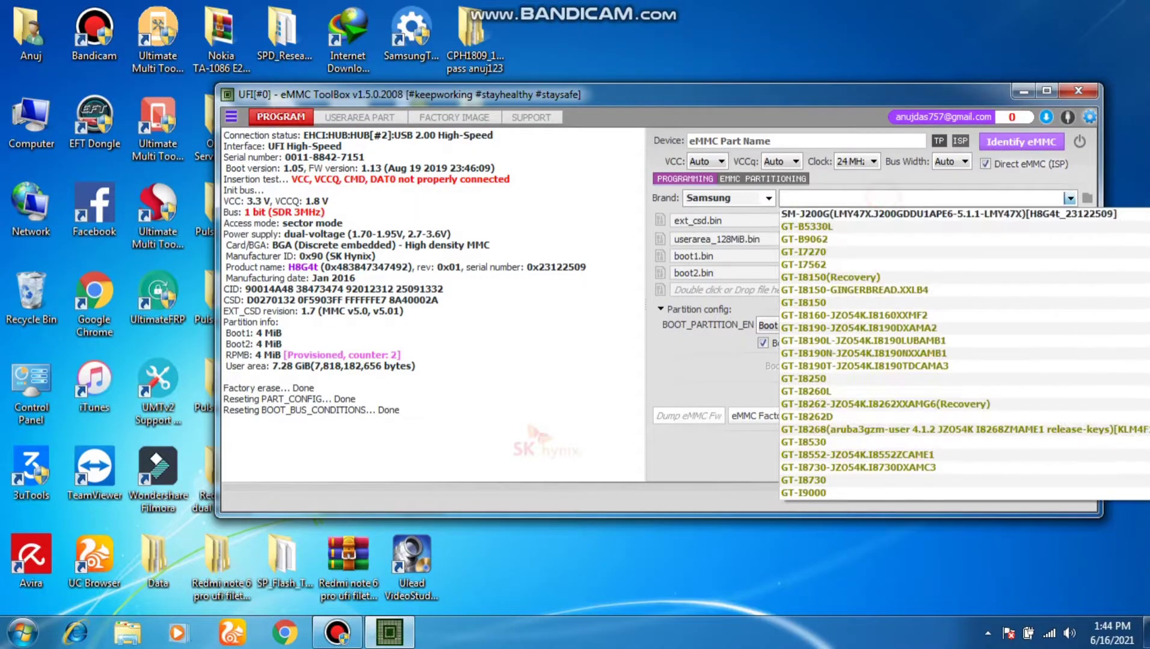
{"action": "left_click", "coordinate": [877, 215]}
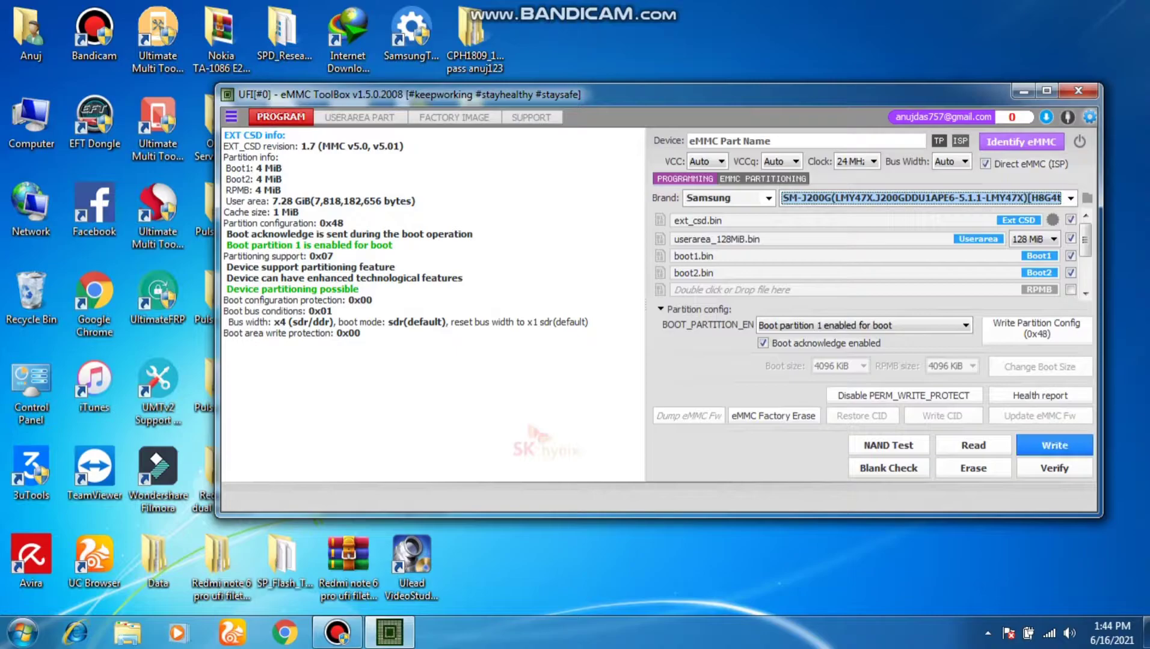
{"action": "left_click", "coordinate": [1054, 444]}
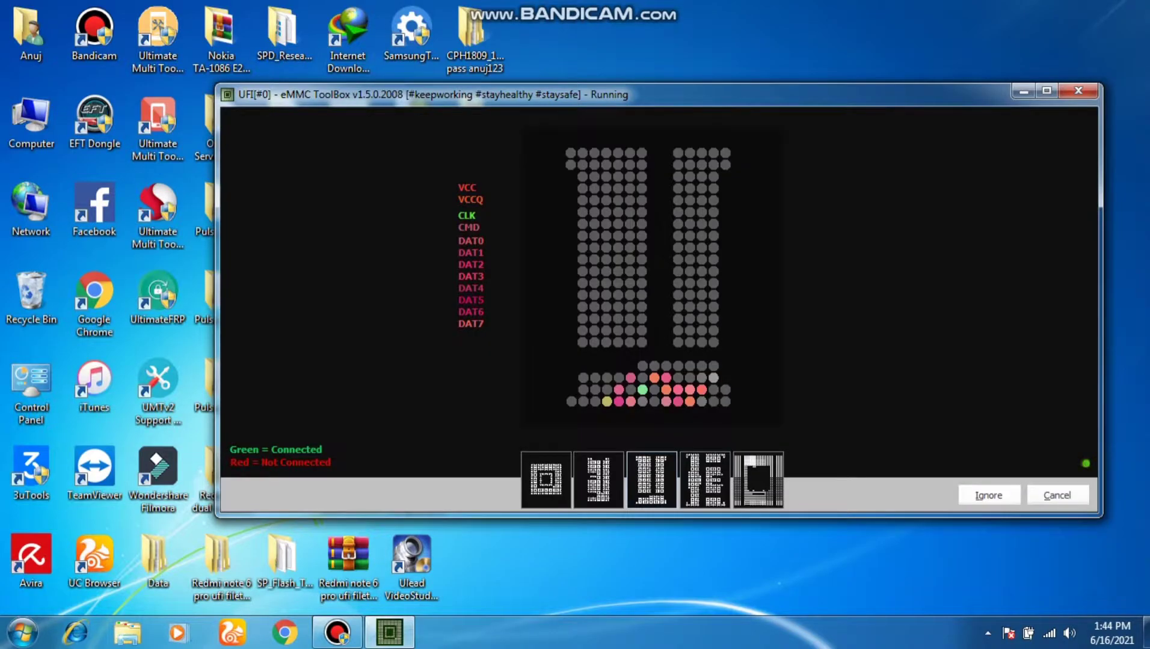
{"action": "left_click", "coordinate": [991, 494]}
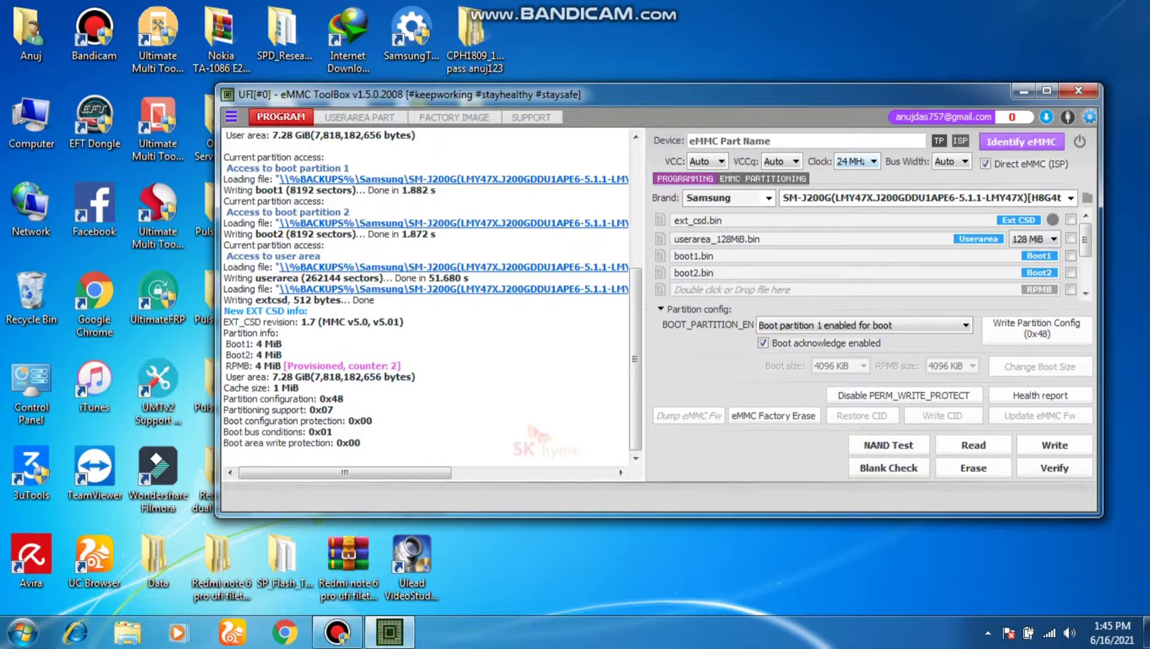
Step: Load the SM-J200G backup for the user area partitions and write the saved security partition images to the eMMC, ignoring the connection check
{"action": "left_click", "coordinate": [351, 116]}
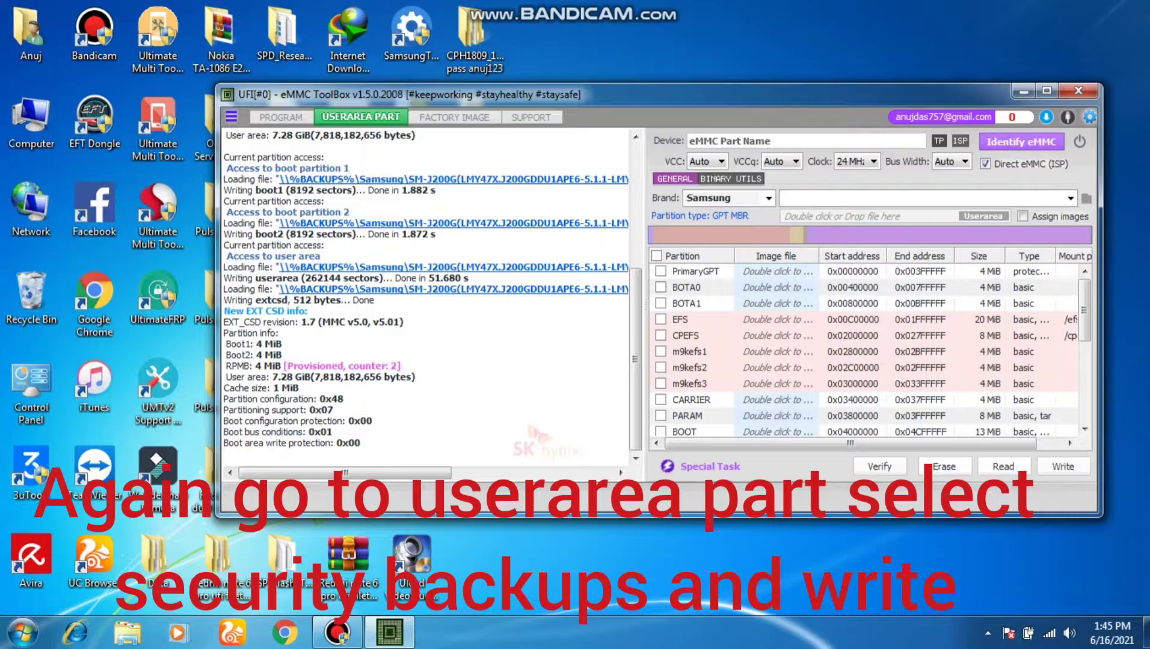
{"action": "left_click", "coordinate": [926, 196]}
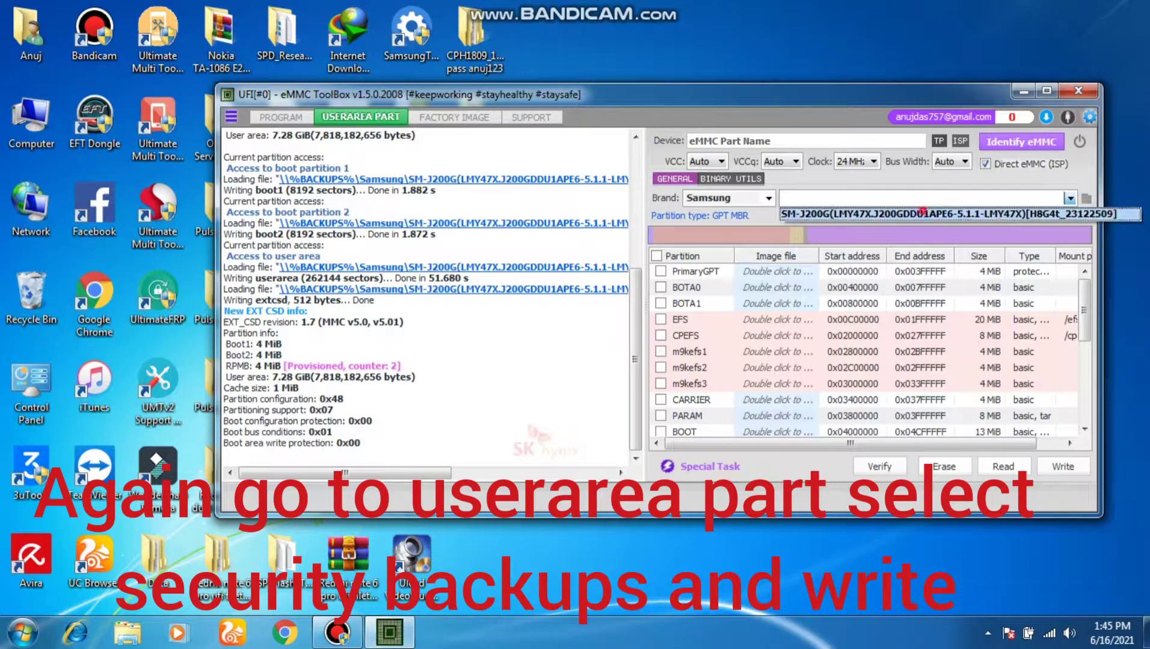
{"action": "left_click", "coordinate": [948, 214]}
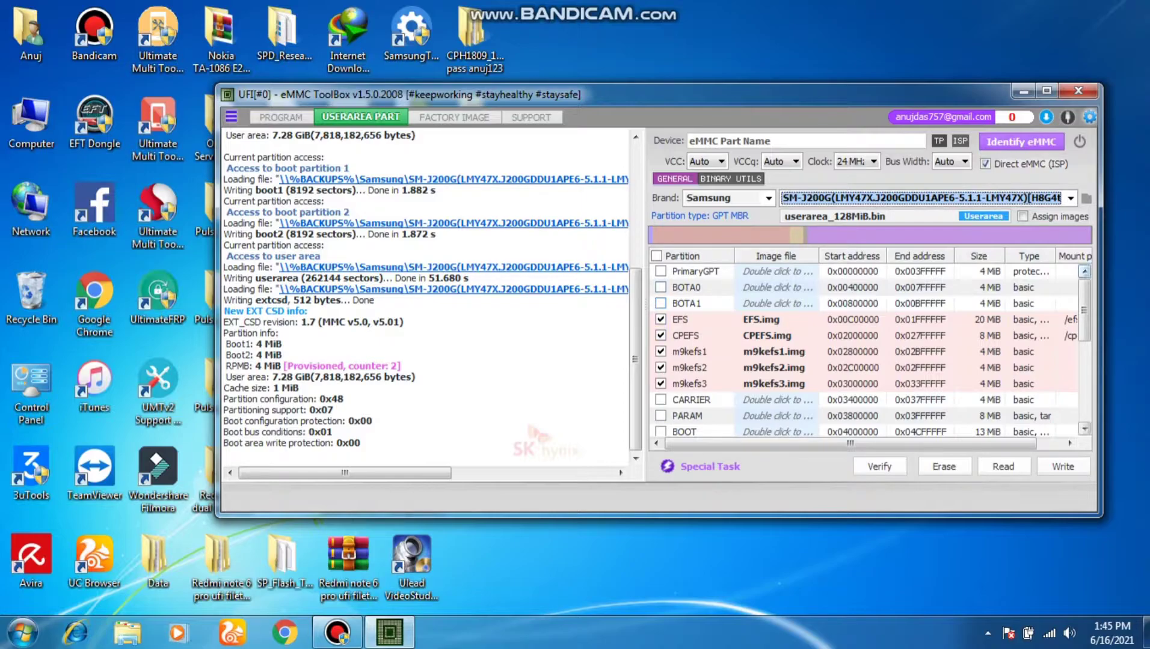
{"action": "scroll", "coordinate": [866, 349], "scroll_direction": "down", "scroll_amount": 5}
{"action": "scroll", "coordinate": [866, 349], "scroll_direction": "up", "scroll_amount": 5}
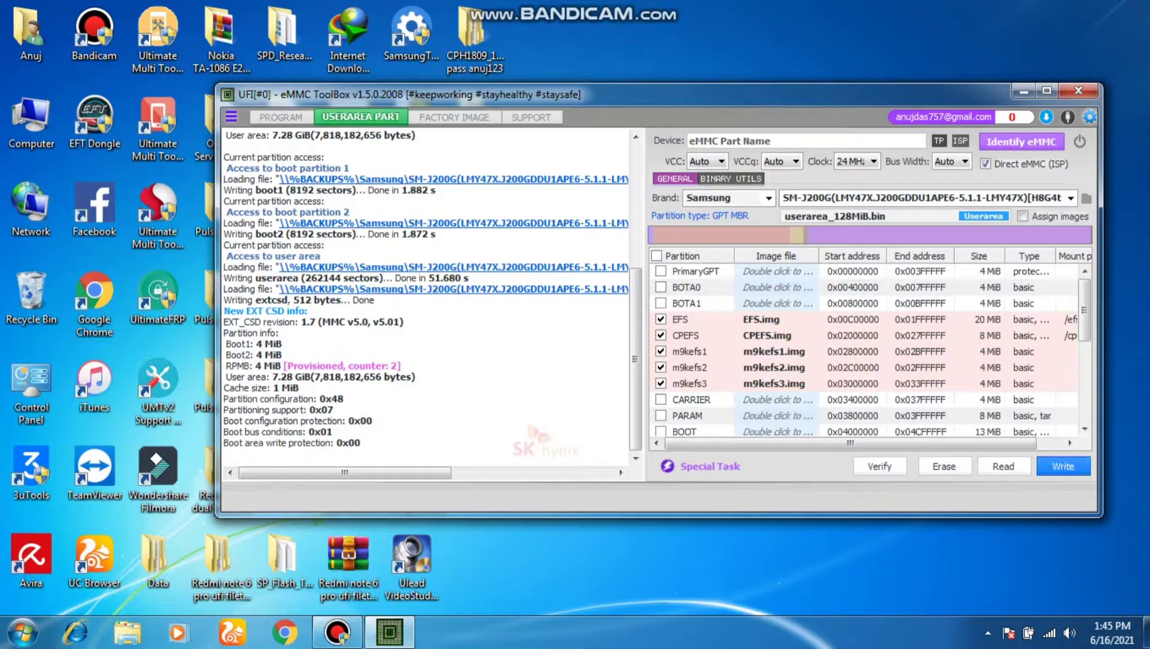
{"action": "left_click", "coordinate": [1062, 466]}
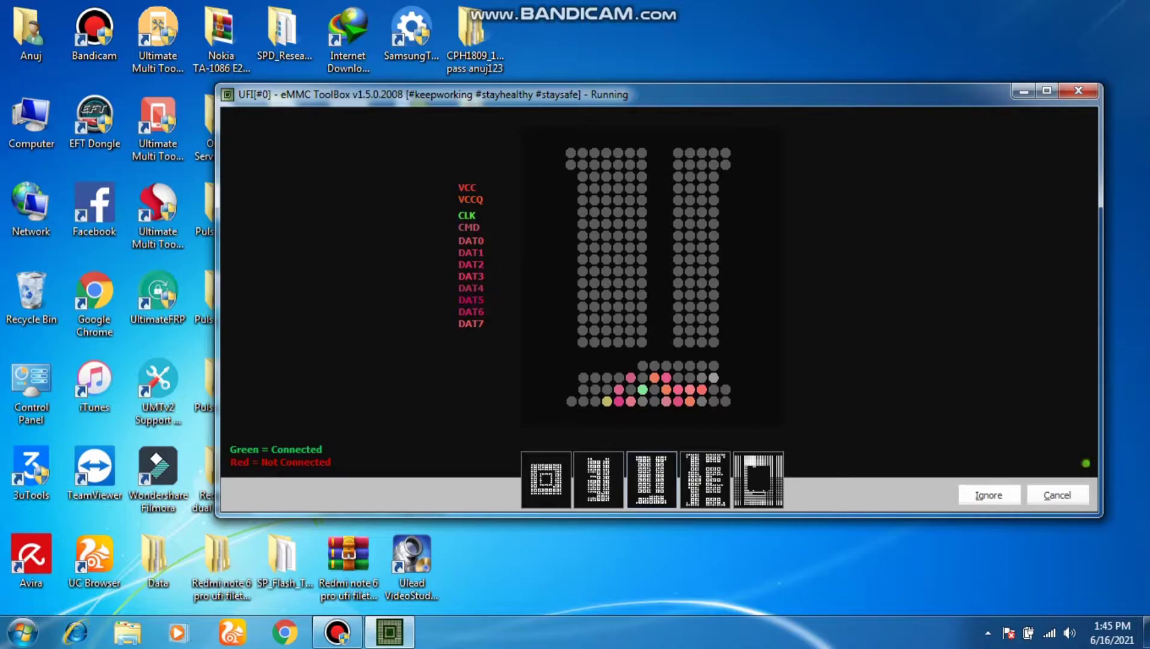
{"action": "left_click", "coordinate": [989, 495]}
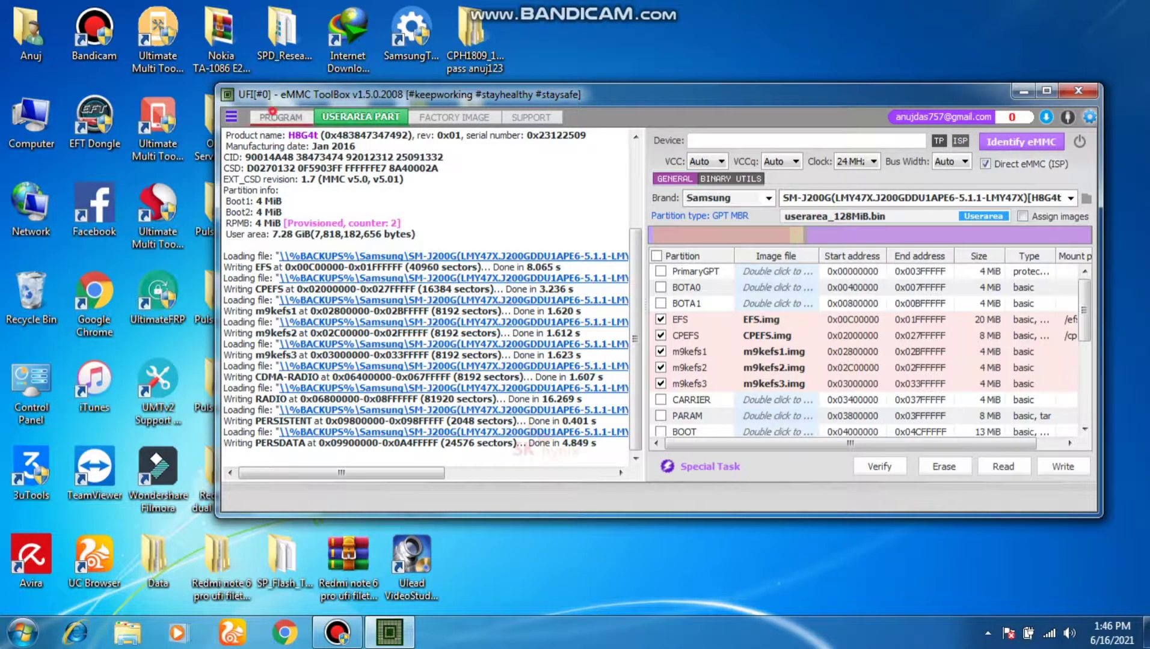
Step: Identify the eMMC again over direct ISP from the programming options, and close UFI eMMC ToolBox
{"action": "left_click", "coordinate": [280, 116]}
{"action": "left_click", "coordinate": [1021, 141]}
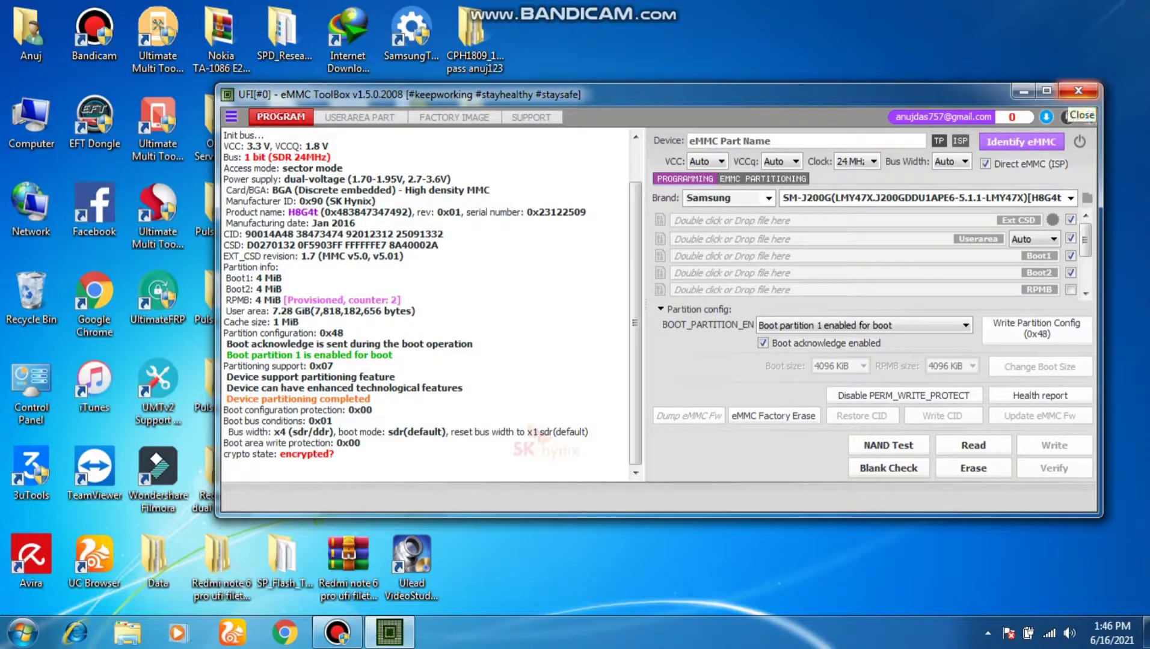
{"action": "key", "text": "alt+F4"}
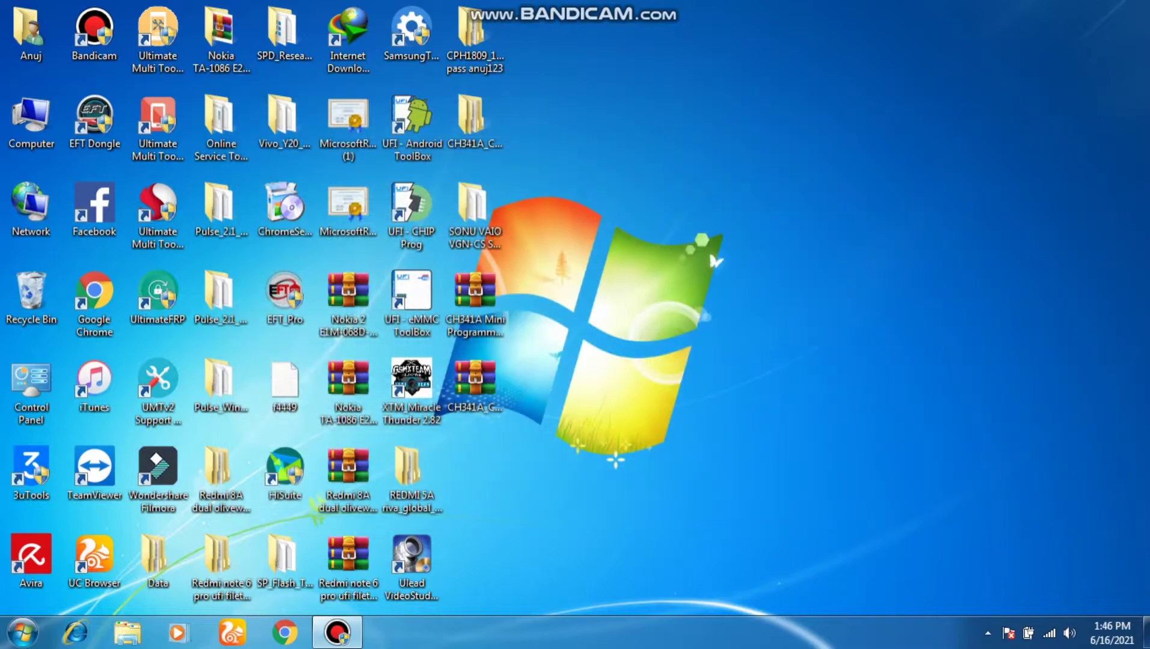
Step: Switch to Z3X Samsung Tool PRO, dismiss the card message, and select the J200G model, accepting the repair tip
{"action": "double_click", "coordinate": [411, 33]}
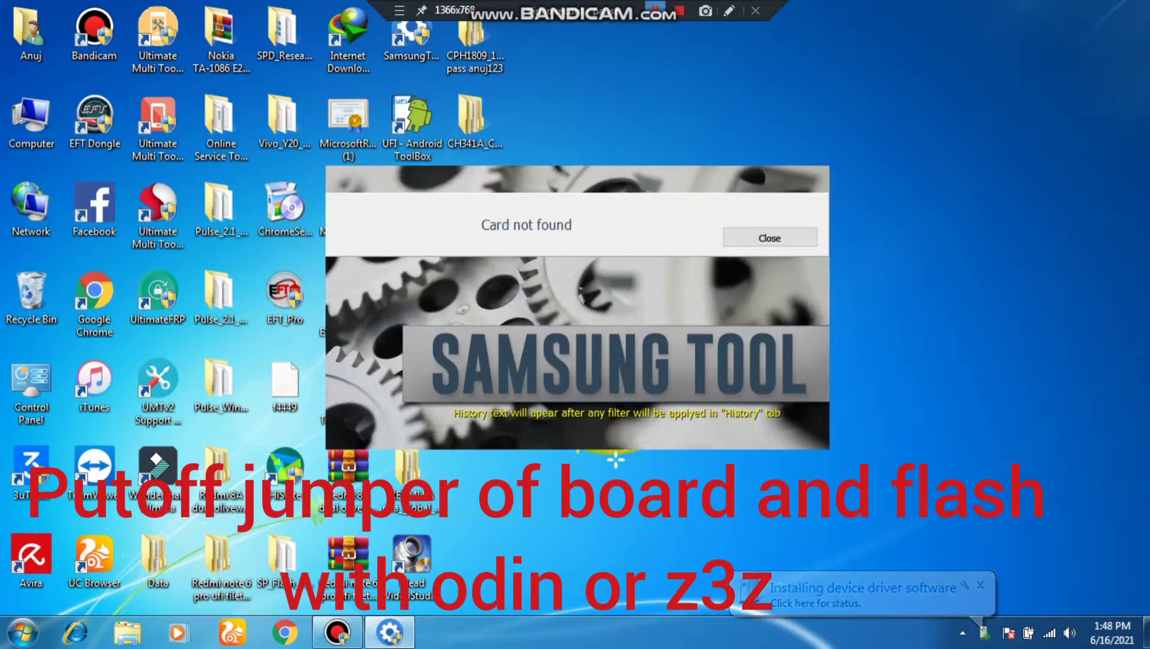
{"action": "key", "text": "Return"}
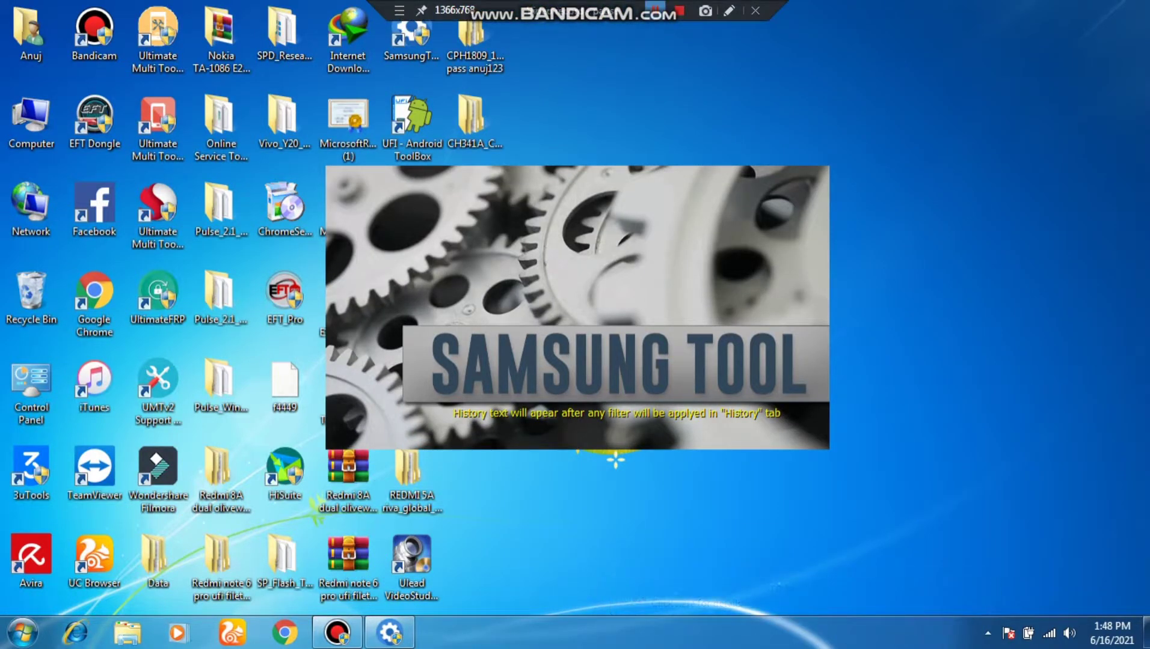
{"action": "type", "text": "j2"}
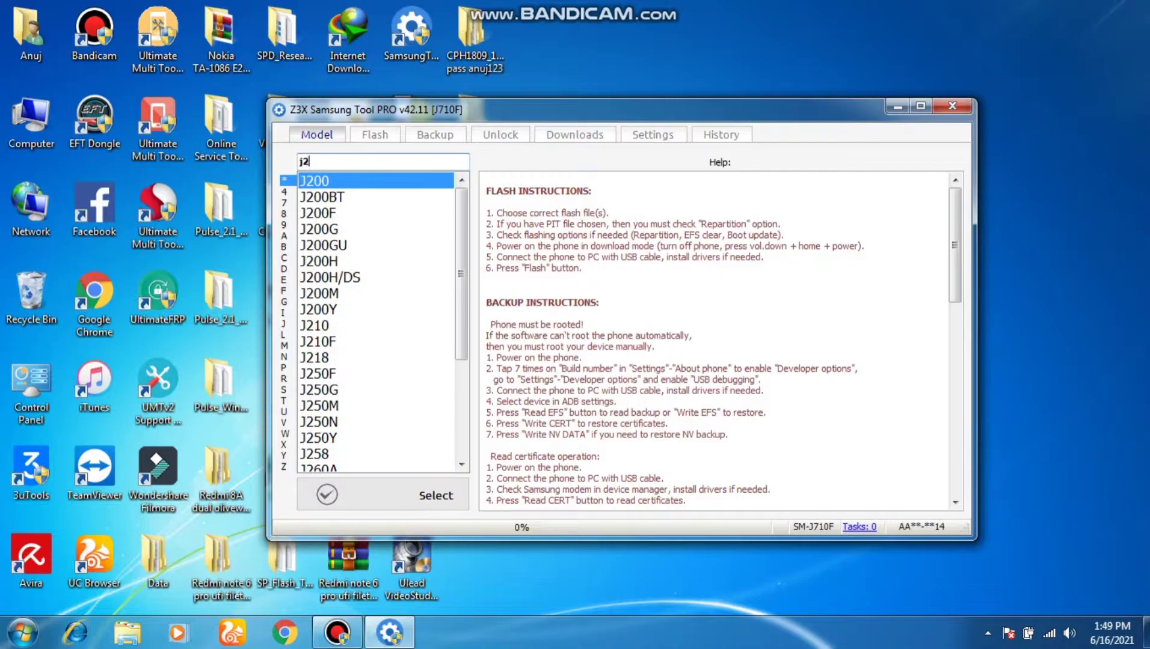
{"action": "type", "text": "00g"}
{"action": "key", "text": "Return"}
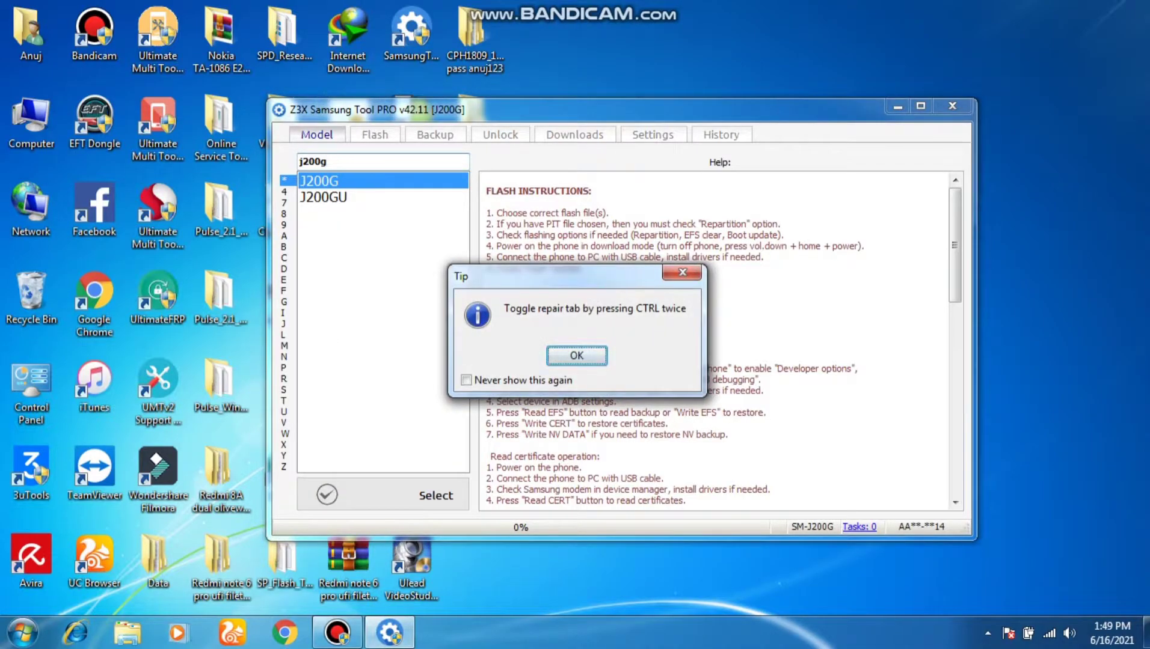
{"action": "key", "text": "Return"}
Step: Try to flash the recent J200GDDU2ARD2_J200GODD2ARC2_INS preset, and clear its PDA file
{"action": "left_click", "coordinate": [510, 178]}
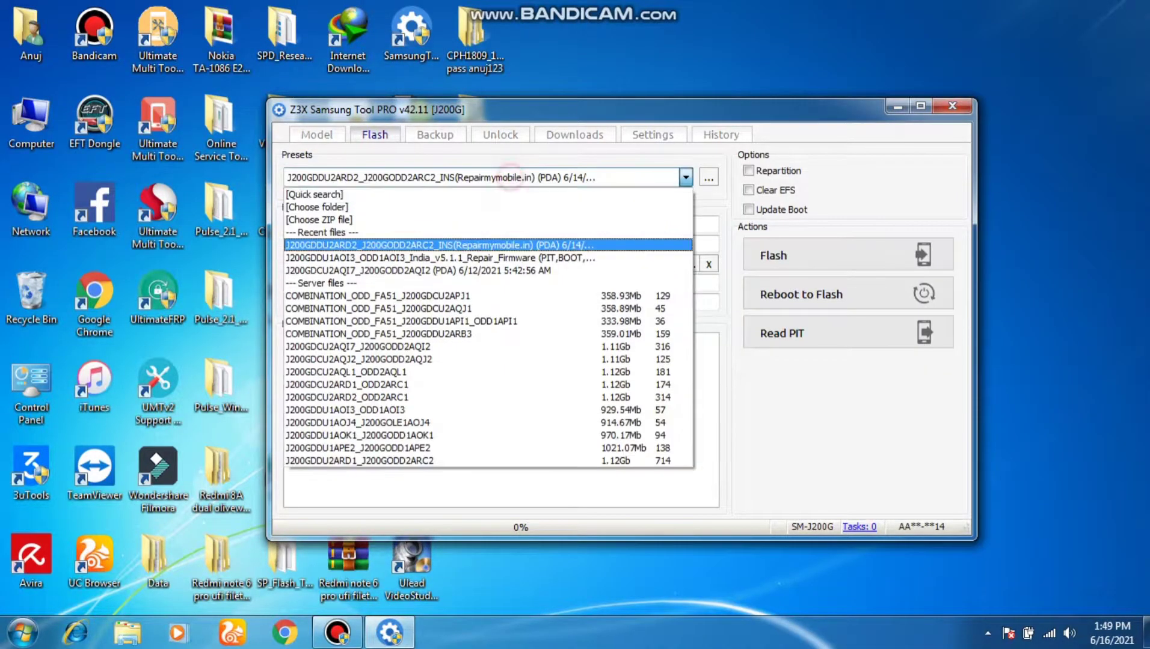
{"action": "left_click", "coordinate": [484, 243]}
{"action": "left_click", "coordinate": [773, 255]}
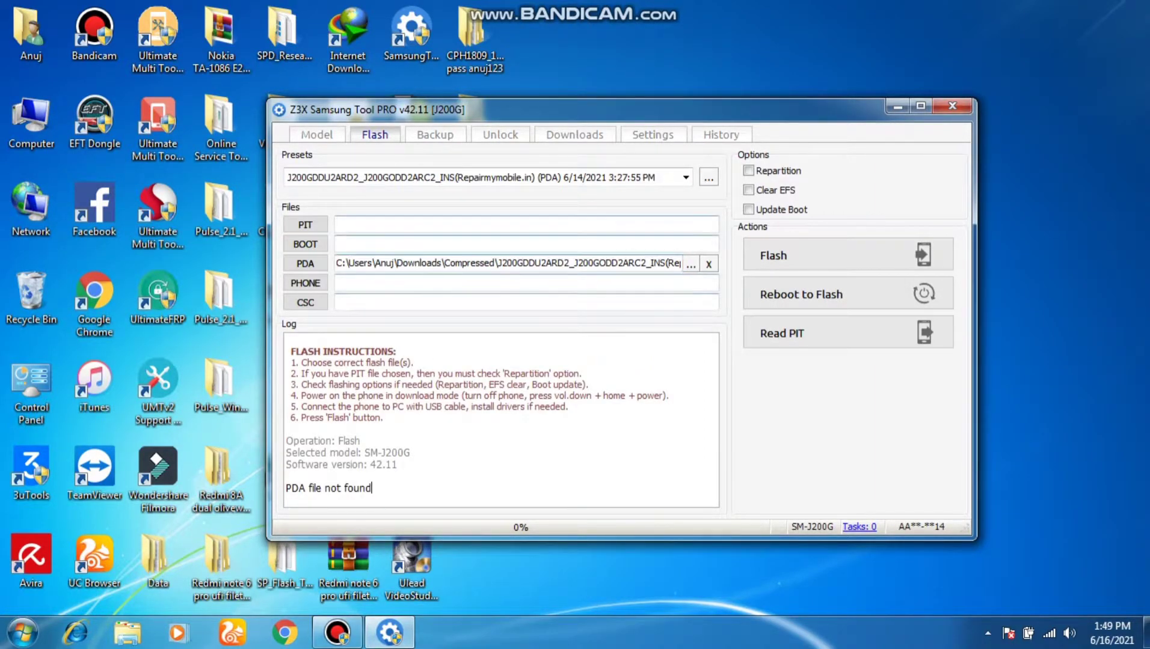
{"action": "left_click", "coordinate": [708, 263]}
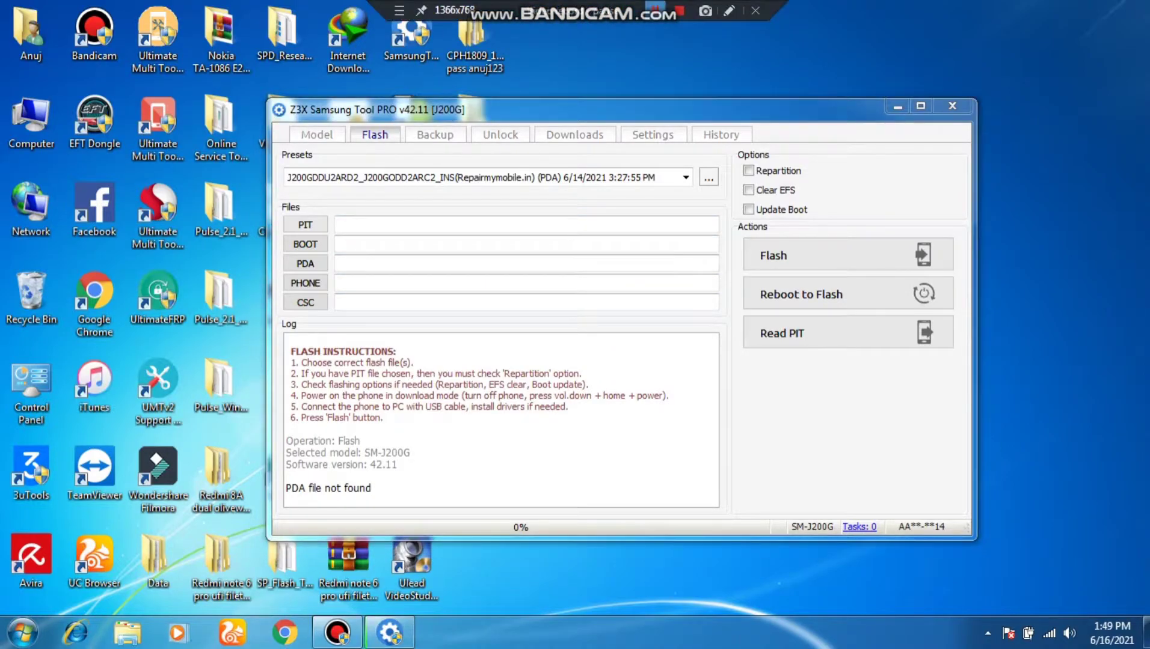
Step: Extract the J200GDDU2ARD2_J200GODD2ARC2_INS firmware archive in D:\samsung into its own folder
{"action": "double_click", "coordinate": [30, 120]}
{"action": "left_click", "coordinate": [512, 136]}
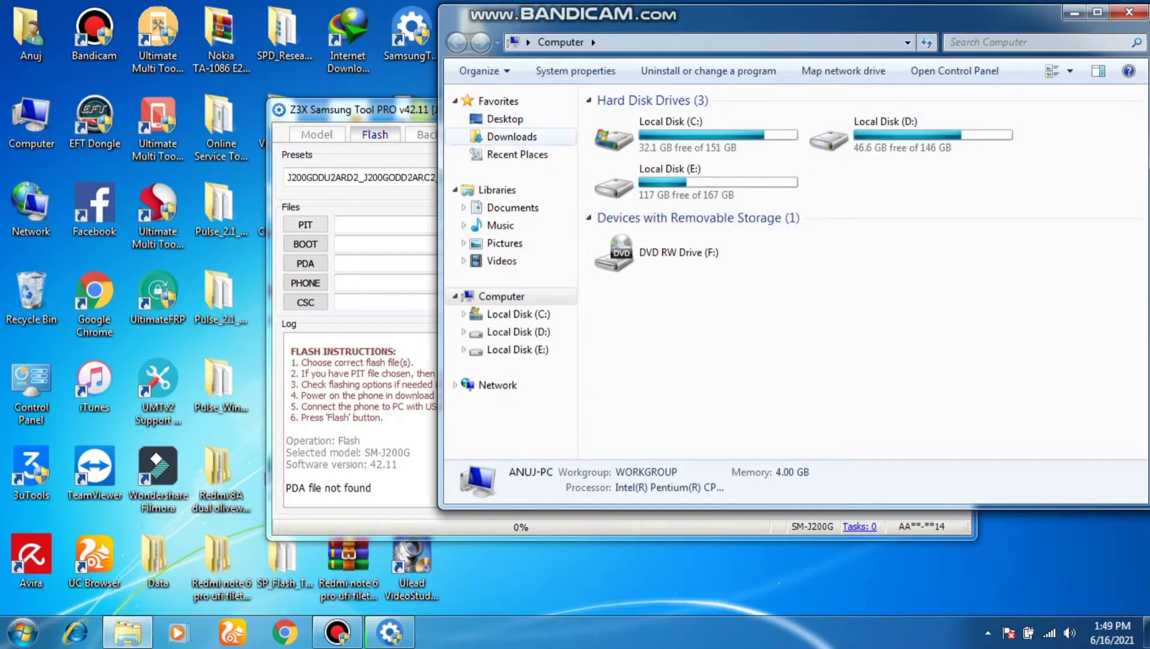
{"action": "left_click", "coordinate": [510, 332]}
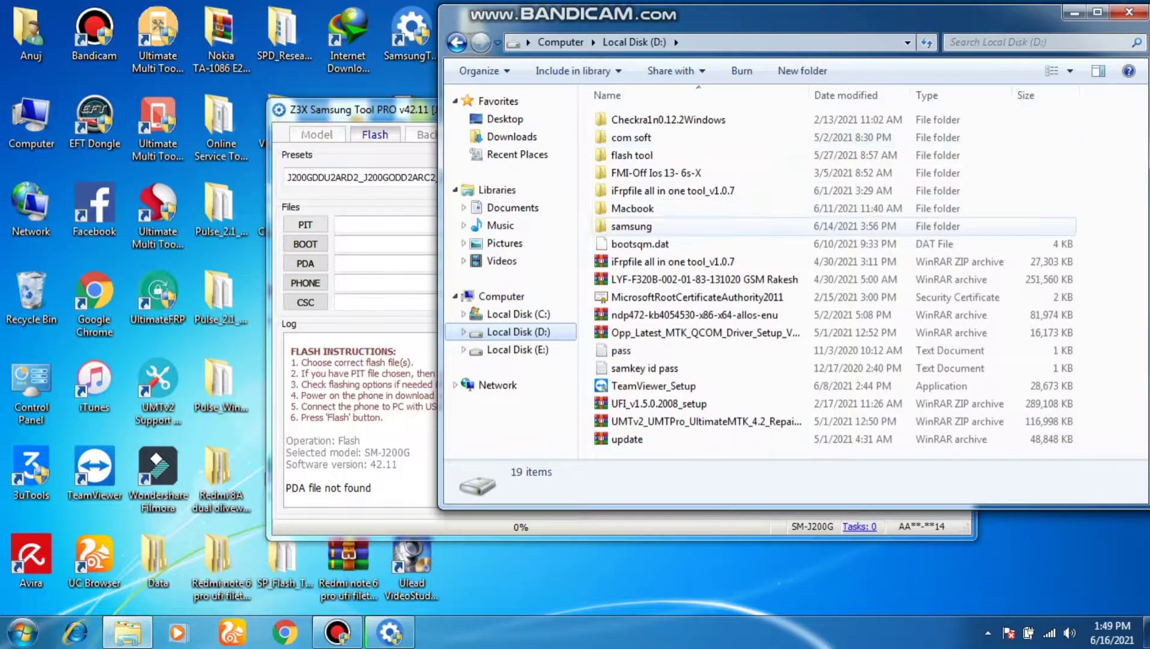
{"action": "double_click", "coordinate": [631, 226]}
{"action": "scroll", "coordinate": [956, 138], "scroll_direction": "down", "scroll_amount": 7}
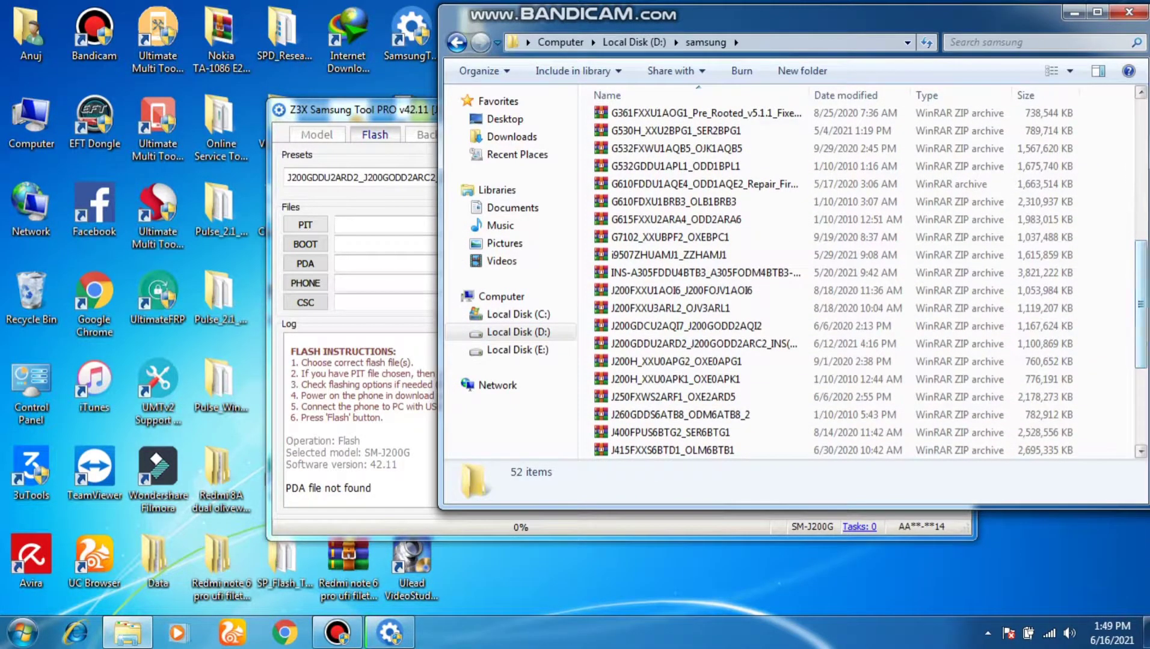
{"action": "scroll", "coordinate": [762, 337], "scroll_direction": "down", "scroll_amount": 1}
{"action": "left_click", "coordinate": [762, 324]}
{"action": "right_click", "coordinate": [761, 325]}
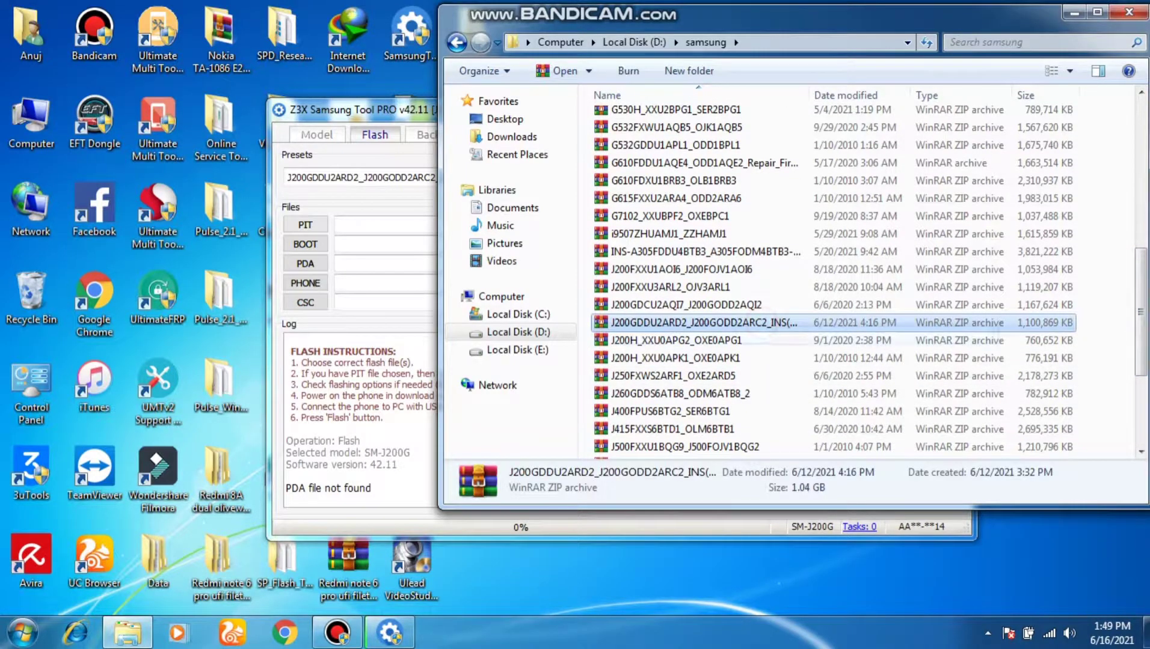
{"action": "left_click", "coordinate": [800, 379]}
{"action": "left_click", "coordinate": [1075, 12]}
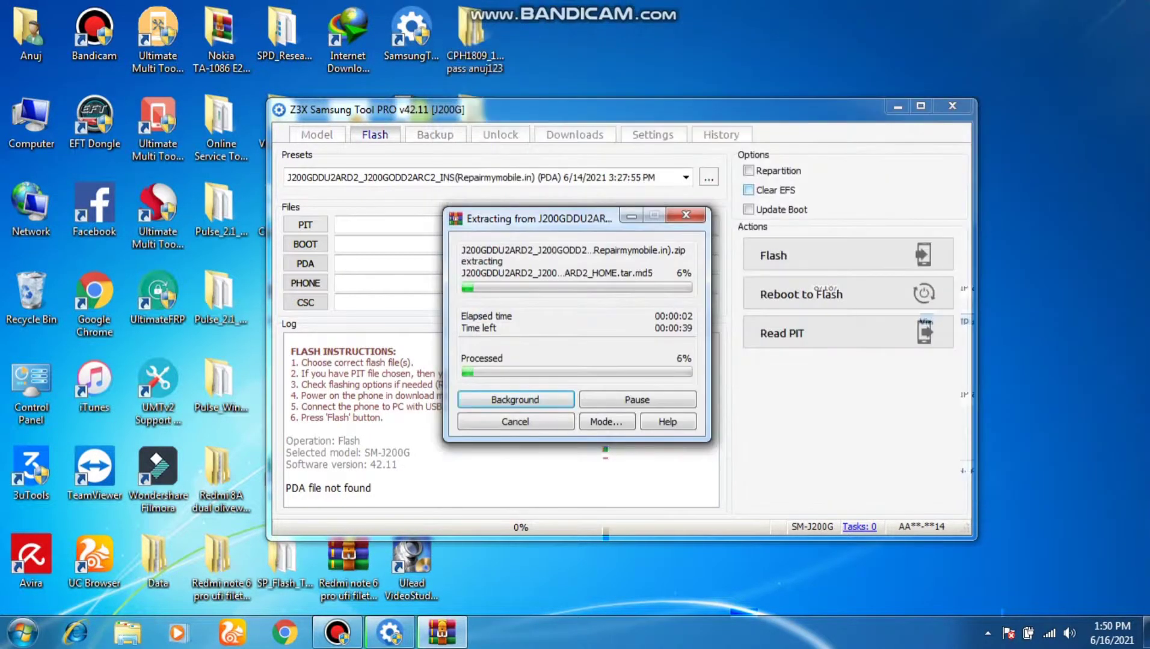
{"action": "left_click_drag", "start_coordinate": [541, 218], "coordinate": [442, 190]}
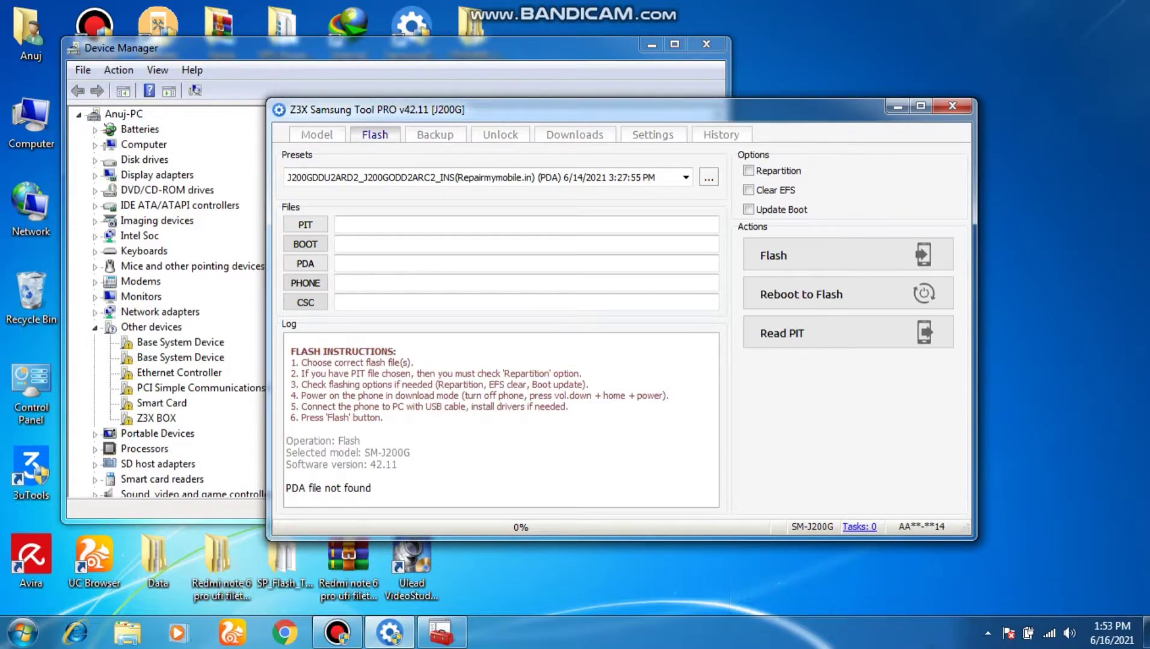
Step: Load the flash files from the extracted J200GDDU2ARD2_J200GODD2ARC2_INS(Repairmymobile.in) folder in D:\samsung
{"action": "key", "text": "F4"}
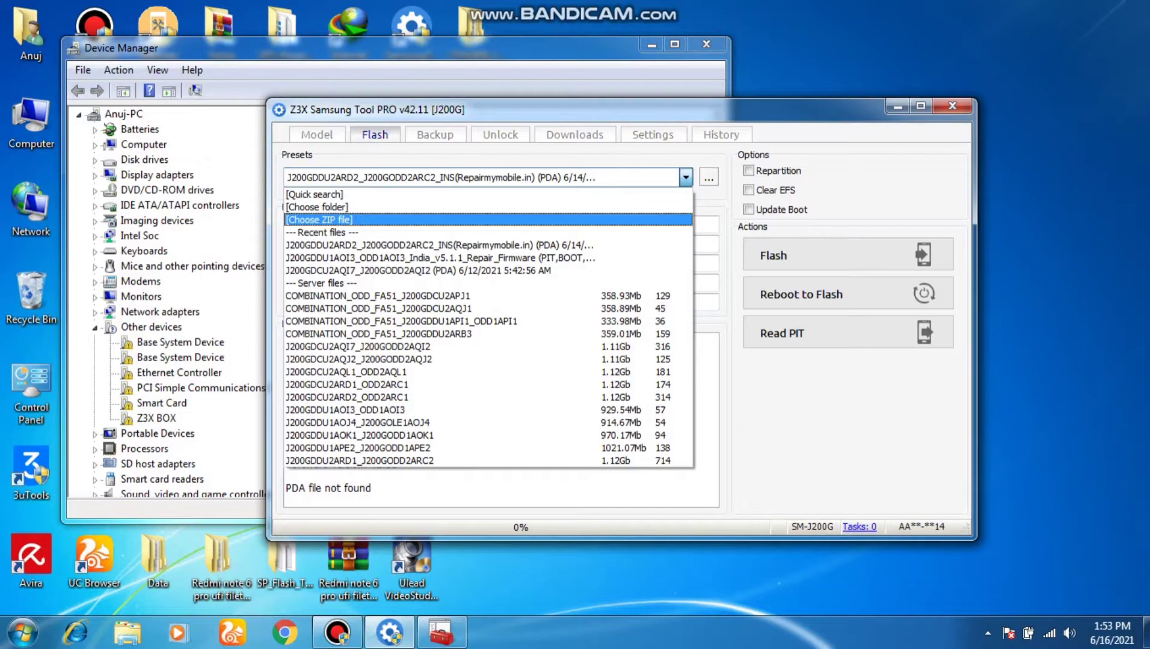
{"action": "key", "text": "Up"}
{"action": "key", "text": "Return"}
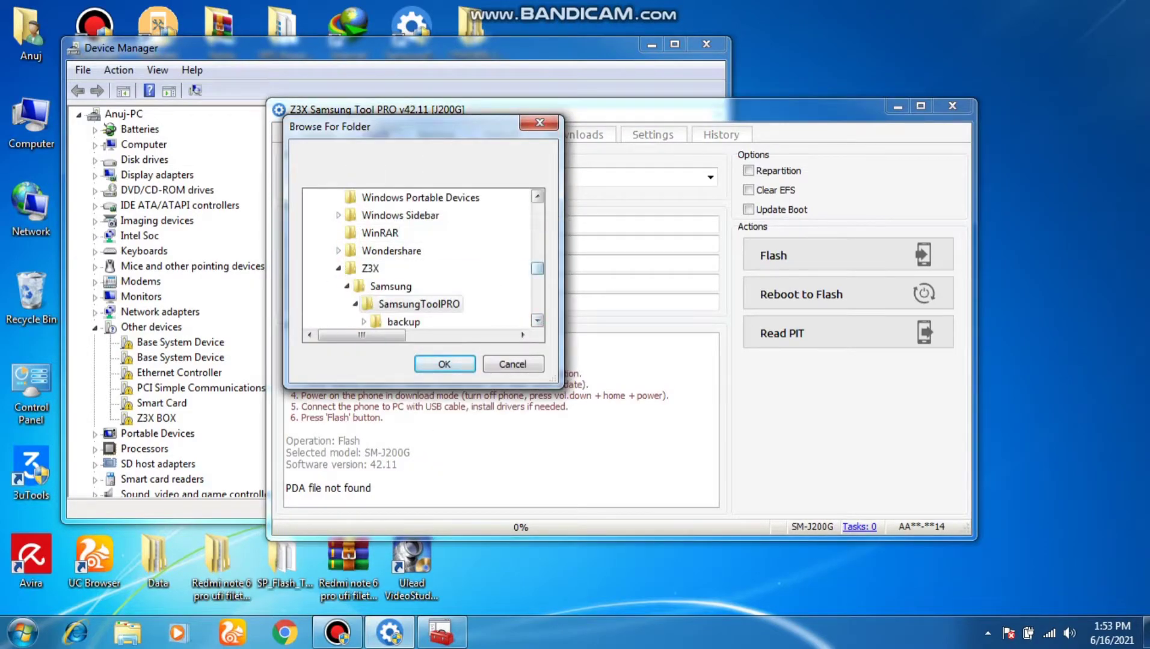
{"action": "key", "text": "Left"}
{"action": "key", "text": "Left"}
{"action": "key", "text": "Left"}
{"action": "key", "text": "Left"}
{"action": "key", "text": "Left"}
{"action": "key", "text": "Left"}
{"action": "key", "text": "Left"}
{"action": "key", "text": "Left"}
{"action": "key", "text": "Left"}
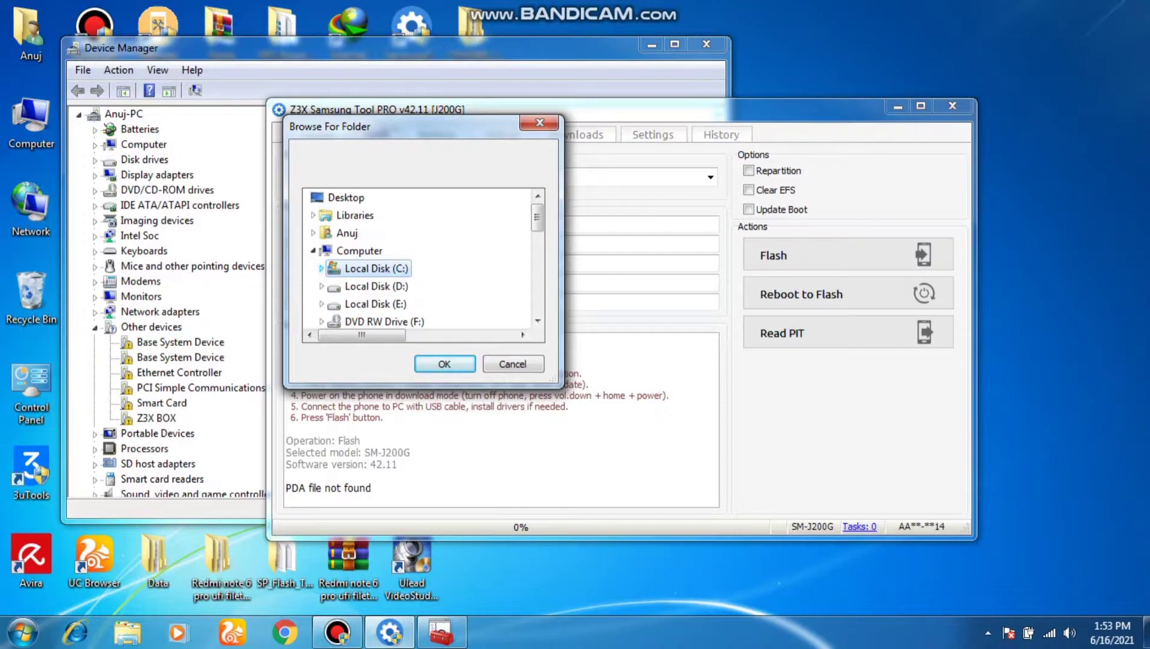
{"action": "key", "text": "Down"}
{"action": "key", "text": "Right"}
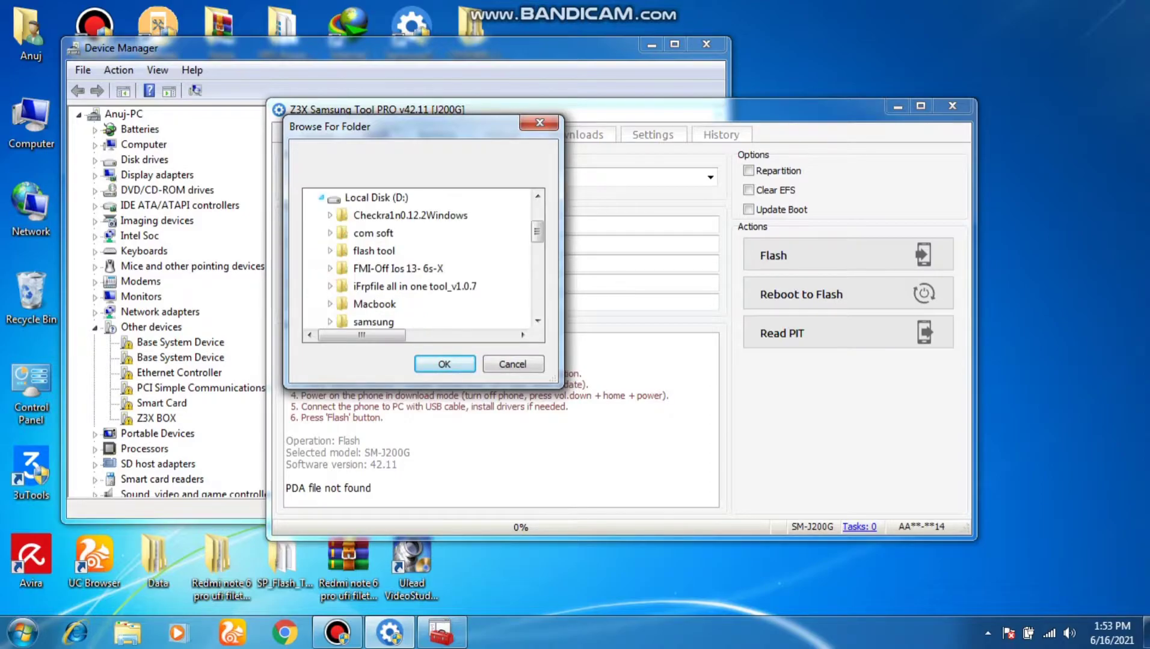
{"action": "left_click", "coordinate": [329, 322]}
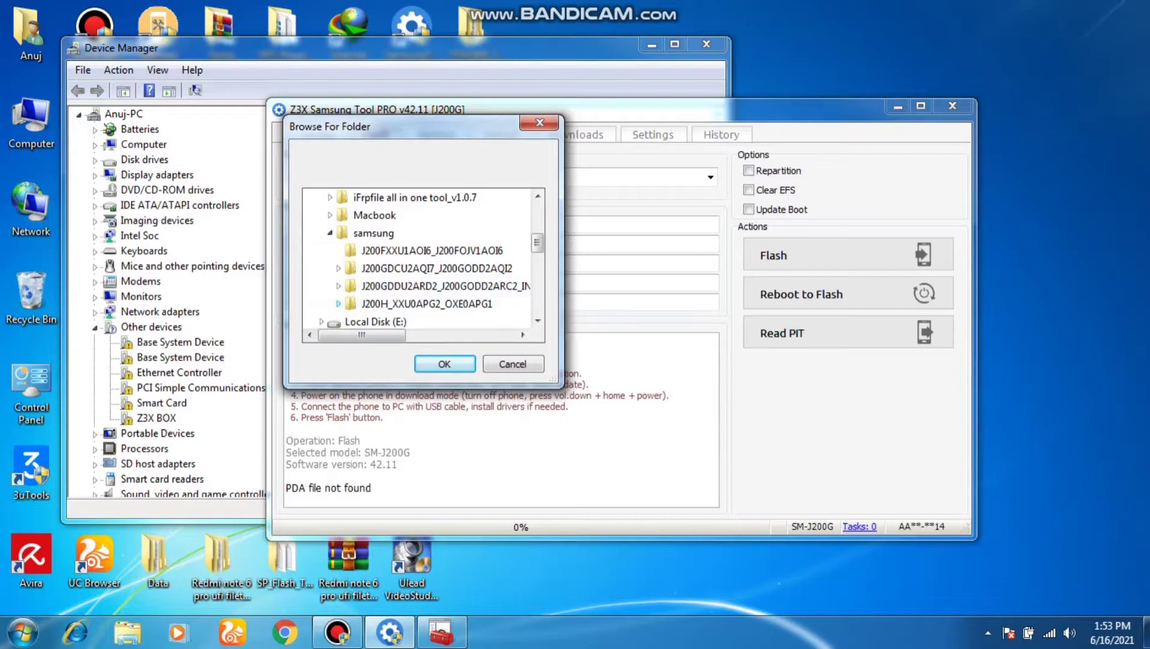
{"action": "left_click", "coordinate": [337, 287]}
{"action": "left_click", "coordinate": [372, 286]}
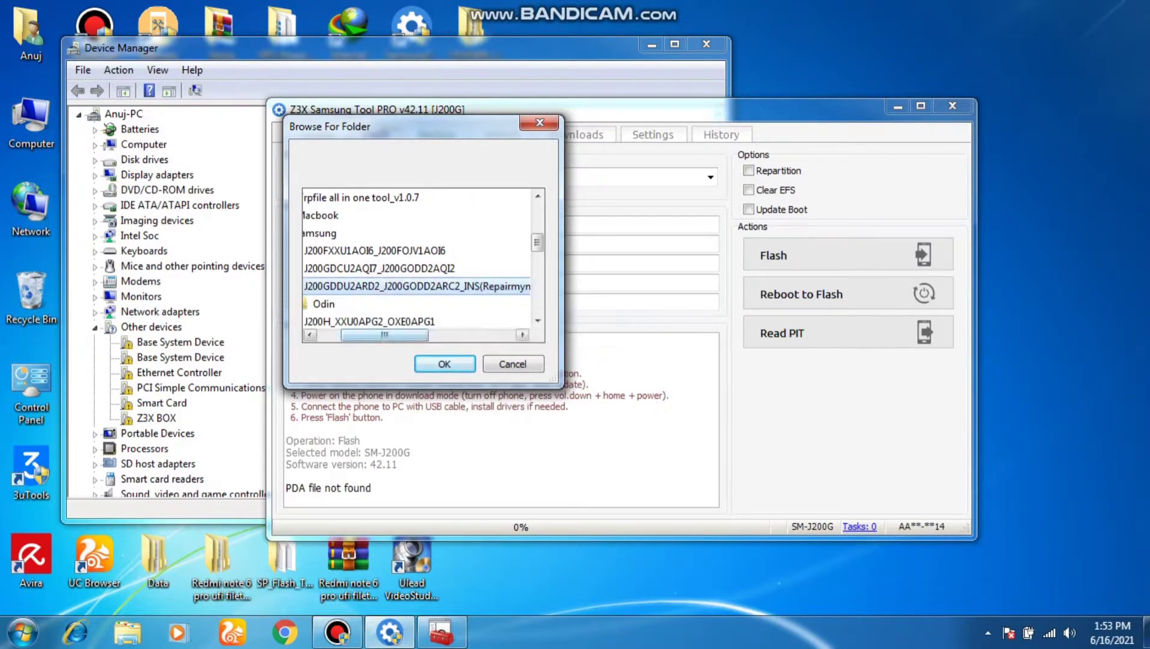
{"action": "left_click", "coordinate": [422, 363]}
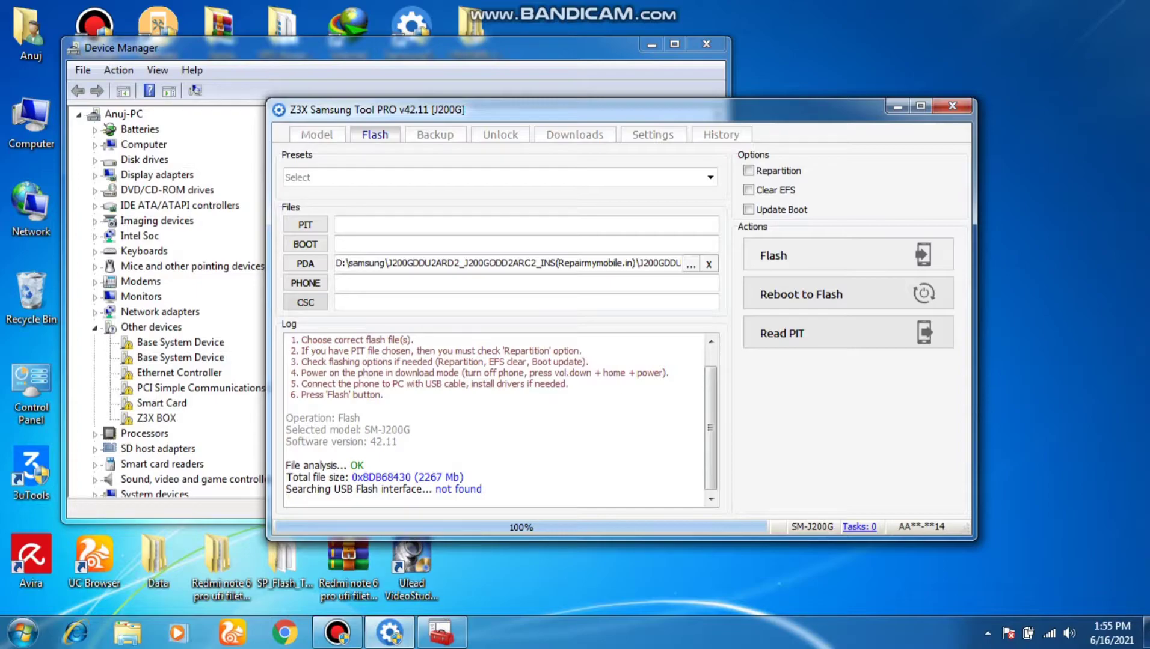
Step: Flash the loaded PDA firmware to the SM-J200G and expand the Modems category in Device Manager
{"action": "left_click", "coordinate": [816, 254]}
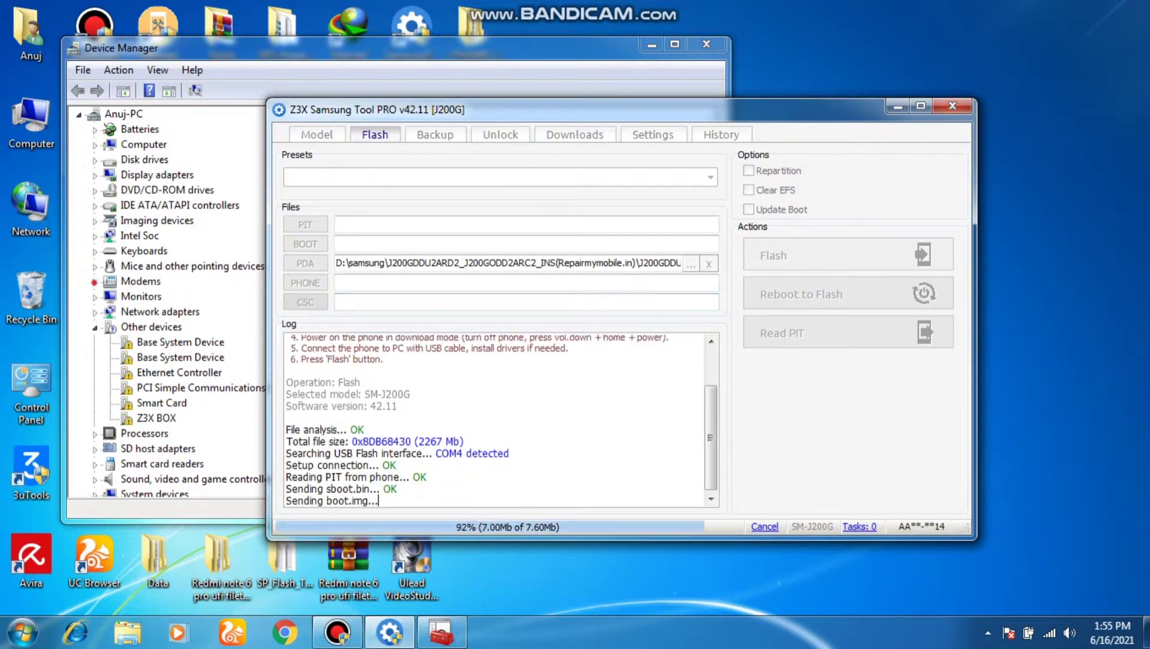
{"action": "left_click", "coordinate": [94, 281]}
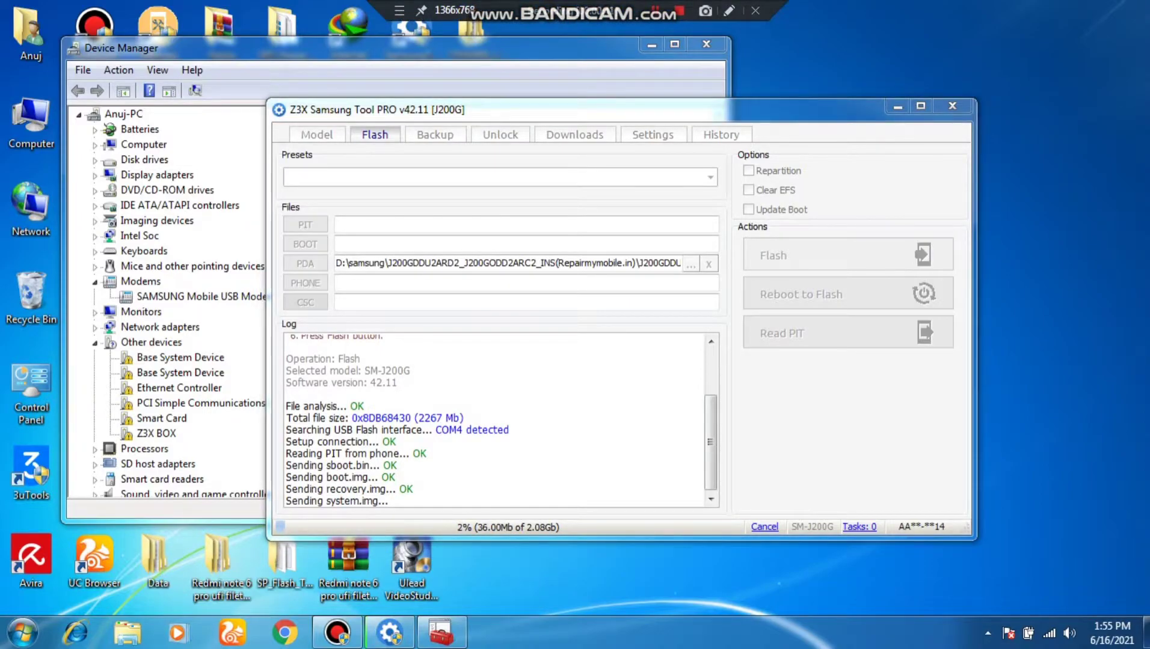
{"action": "left_click", "coordinate": [388, 500]}
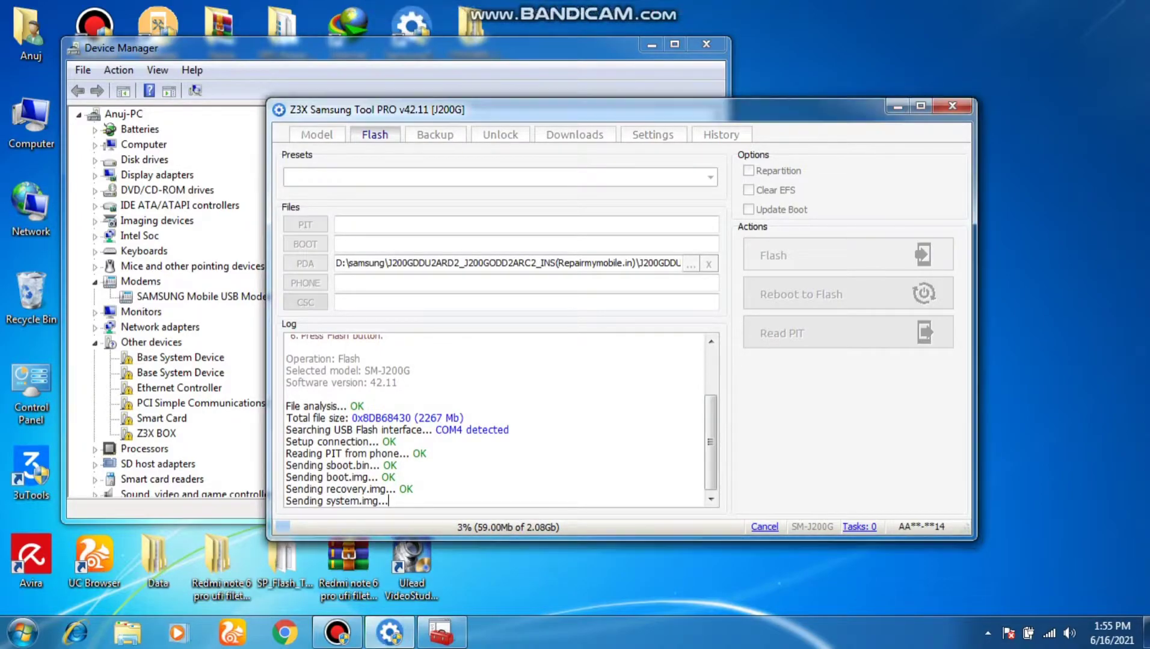